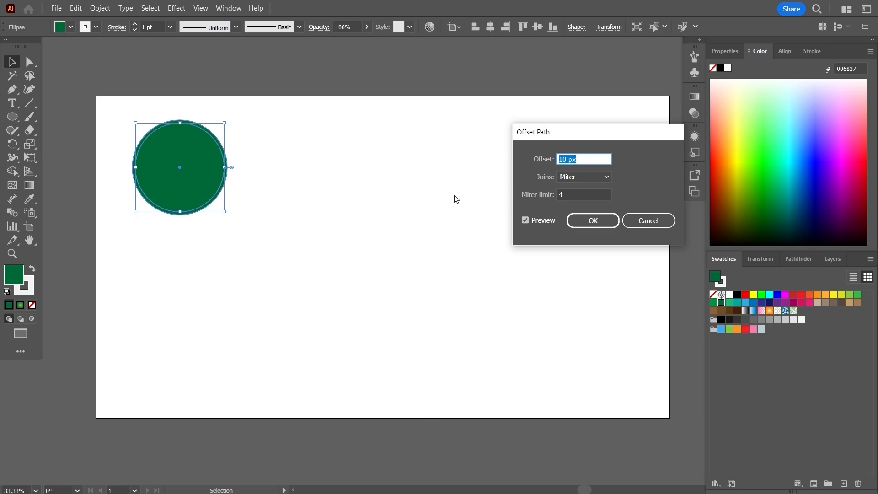
# Offset the circle's path outward by 20 px to create a larger surrounding circle.
pyautogui.write('20')
pyautogui.press('Tab')
pyautogui.click(599, 221)
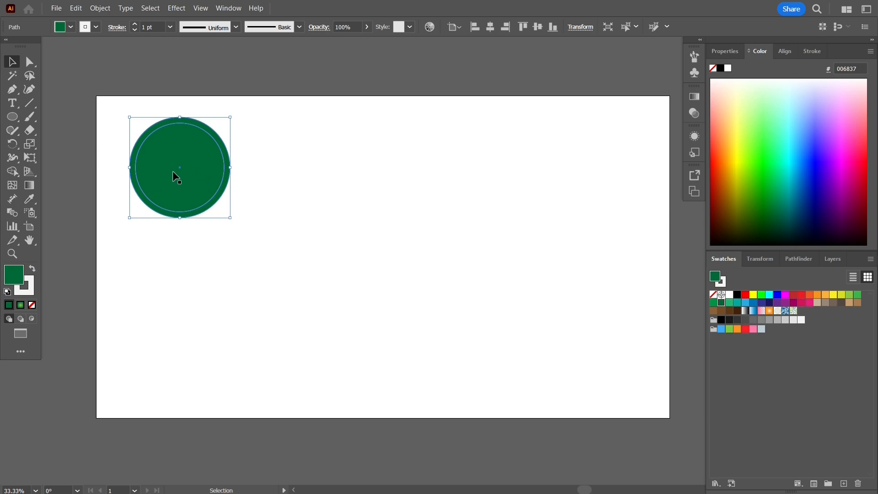
pyautogui.click(262, 164)
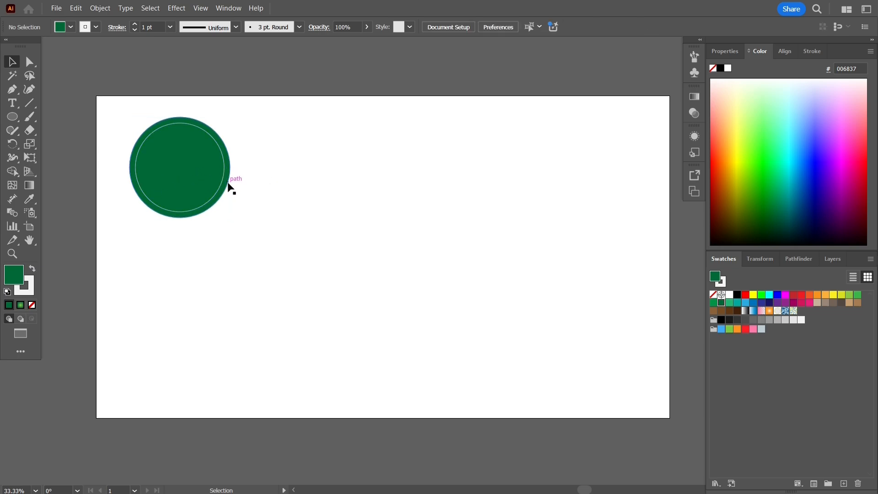
# Fill the larger outer circle with a lighter green, #00af57.
pyautogui.click(229, 187)
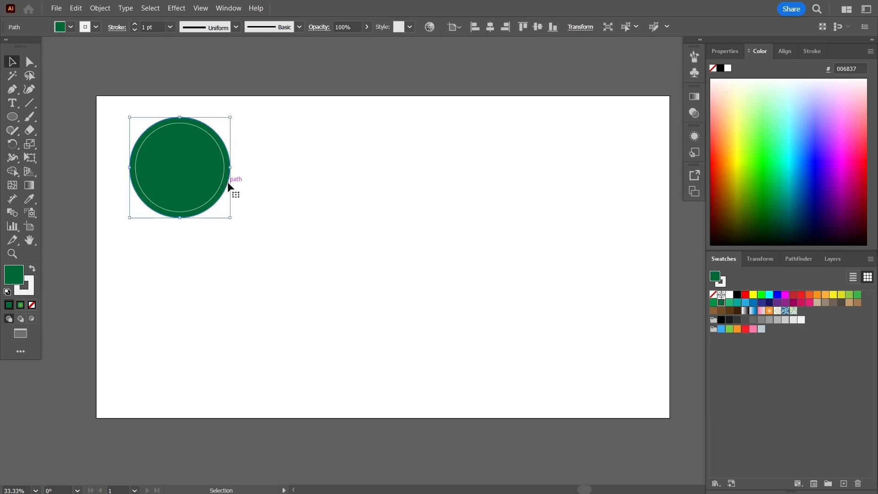
pyautogui.doubleClick(18, 278)
pyautogui.click(619, 174)
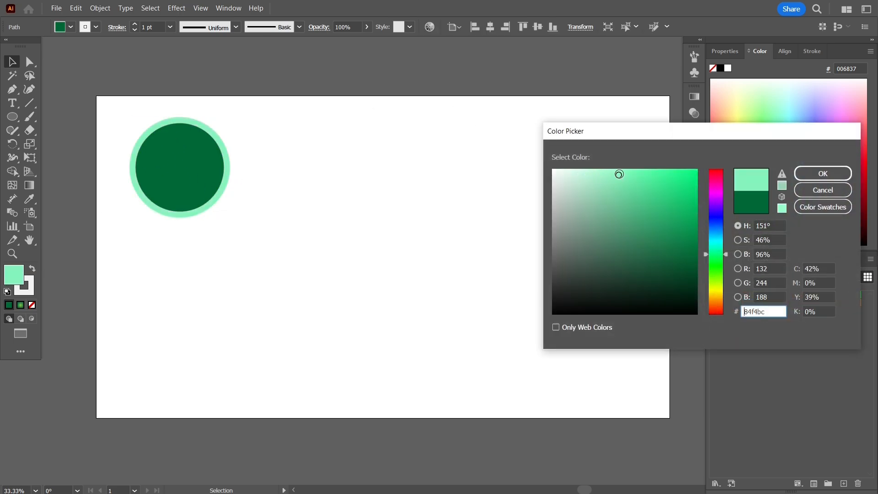
pyautogui.moveTo(619, 175)
pyautogui.mouseDown()
pyautogui.moveTo(688, 182)
pyautogui.moveTo(700, 213)
pyautogui.mouseUp()
pyautogui.click(831, 174)
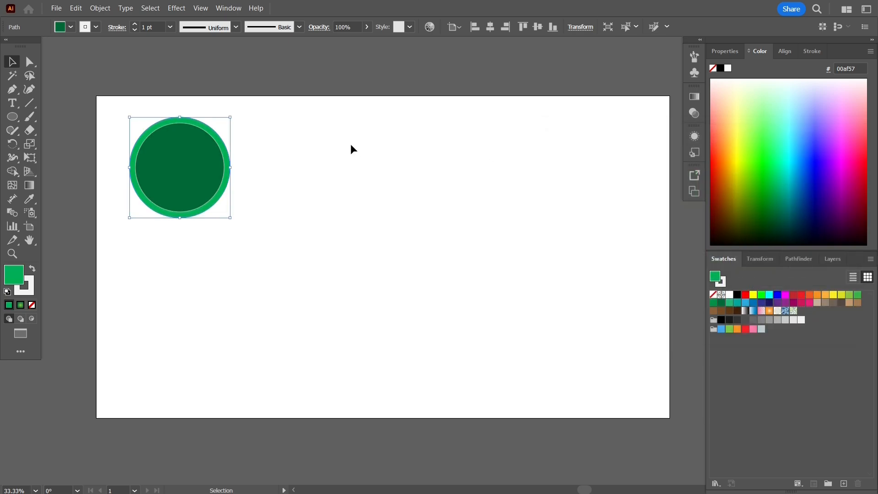
pyautogui.click(299, 144)
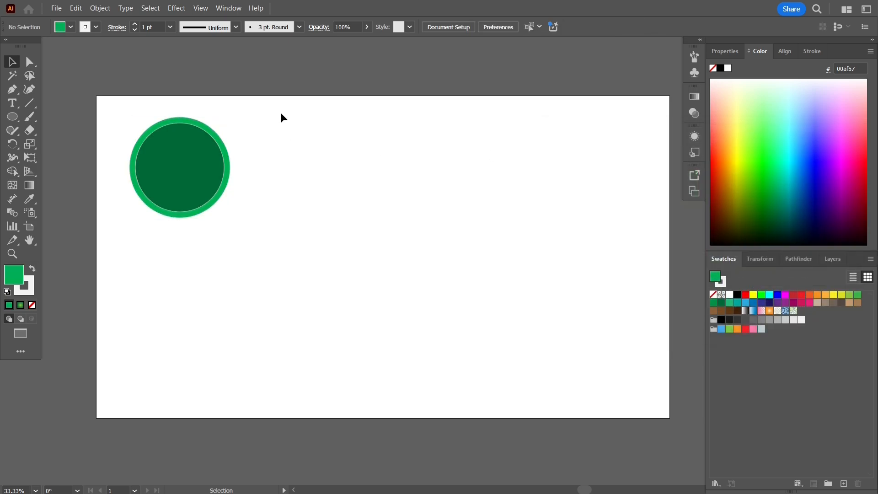
# Add a drop shadow to the outer circle with 80% opacity, 5 px X and Y offsets, and 5 px blur.
pyautogui.click(223, 144)
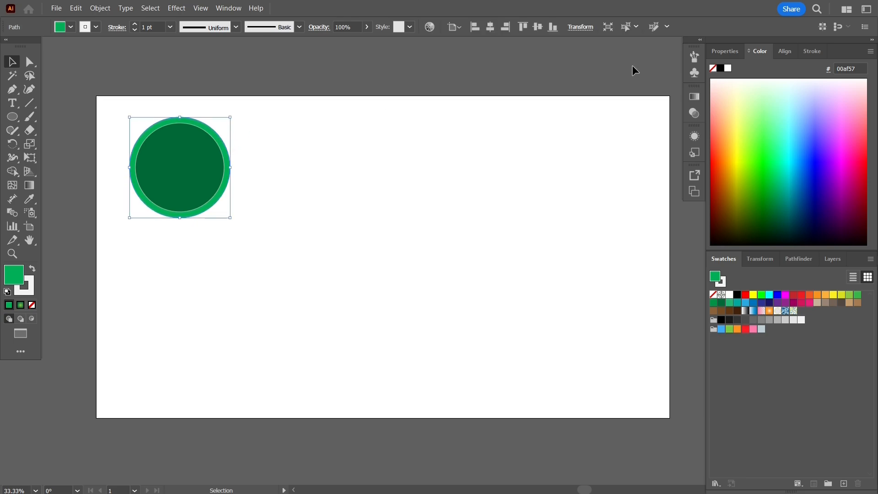
pyautogui.click(694, 138)
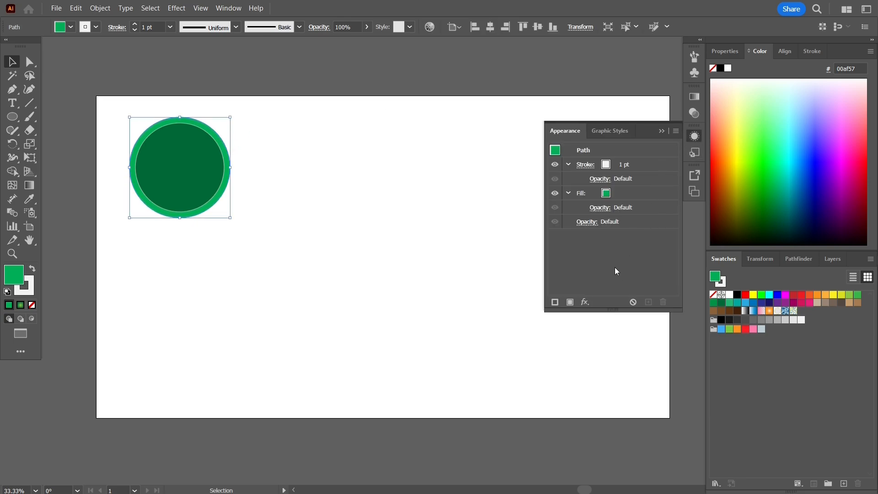
pyautogui.click(585, 302)
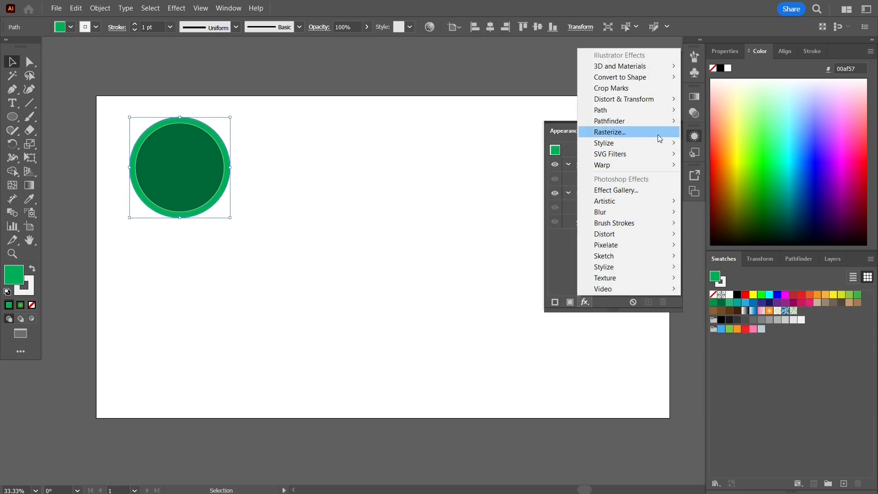
pyautogui.moveTo(666, 143)
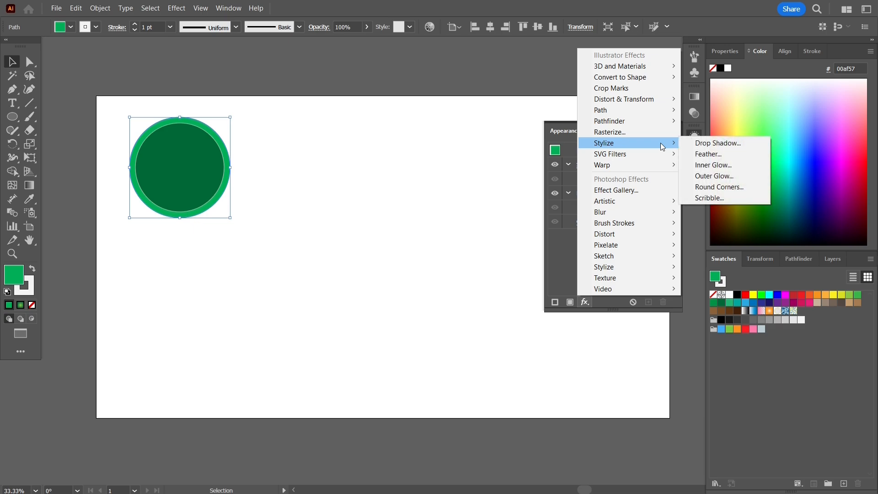
pyautogui.click(715, 145)
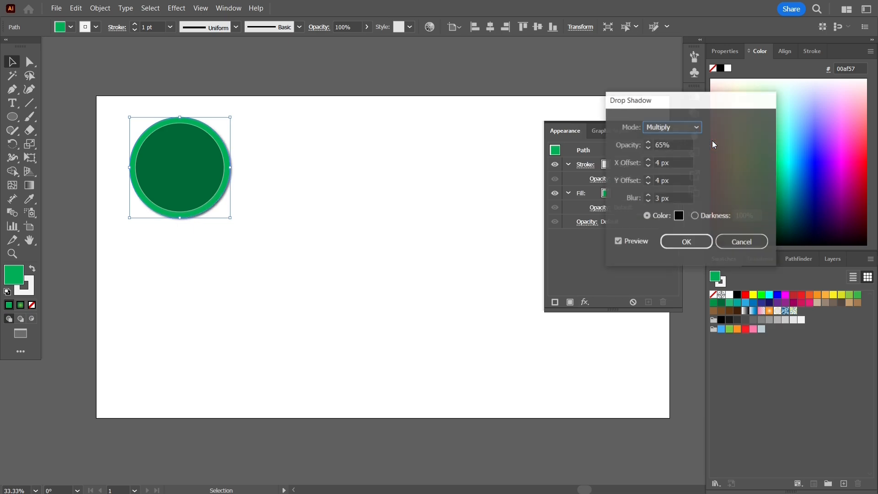
pyautogui.click(674, 162)
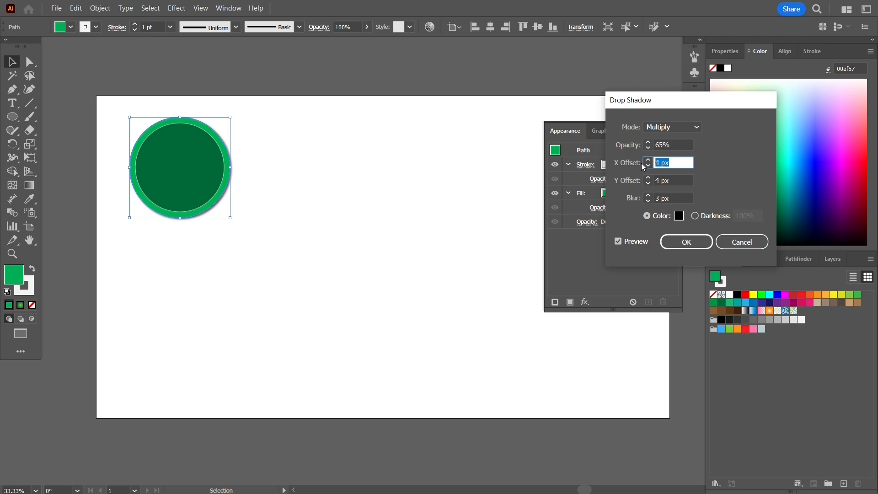
pyautogui.write('5')
pyautogui.press('Tab')
pyautogui.write('5')
pyautogui.press('Tab')
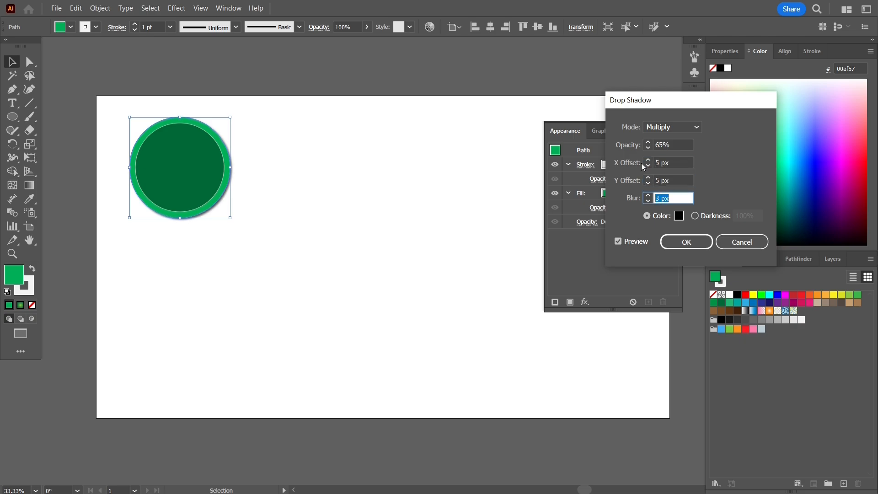
pyautogui.write('5')
pyautogui.press('Tab')
pyautogui.click(649, 147)
pyautogui.write('8')
pyautogui.press('Tab')
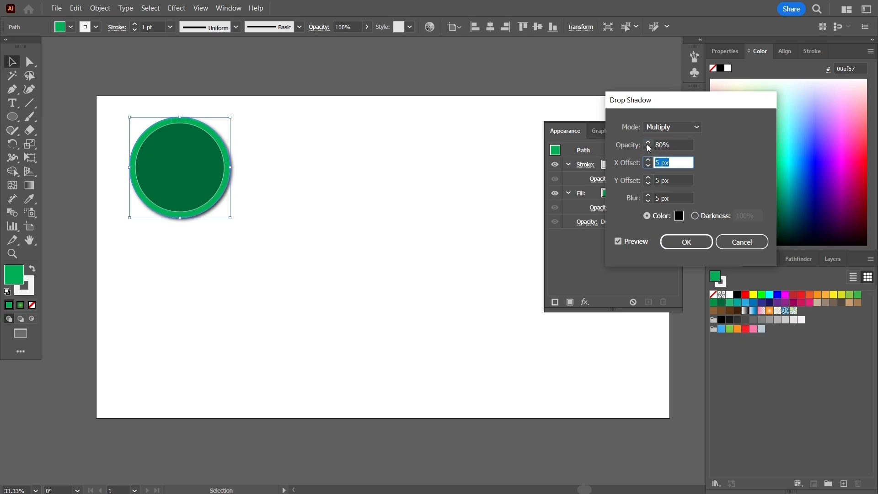
pyautogui.click(679, 240)
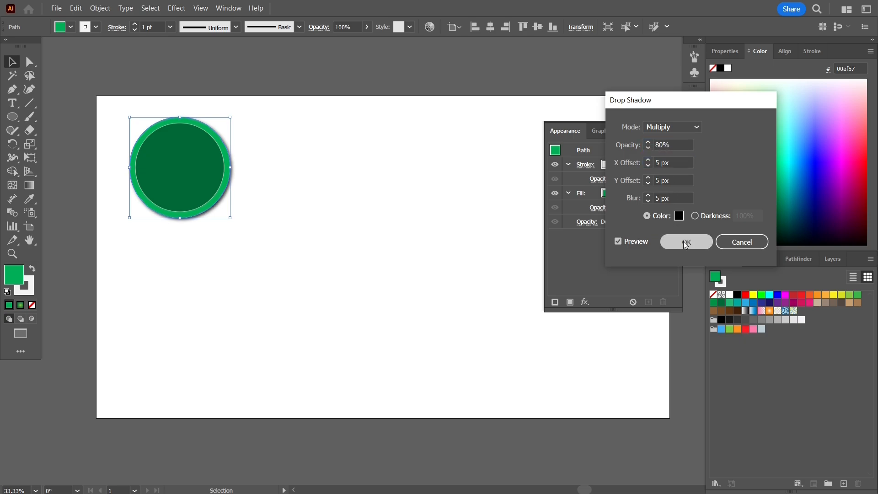
pyautogui.click(453, 183)
pyautogui.click(660, 130)
# Duplicate the two-tone circle until five copies form an evenly spaced horizontal row across the upper artboard.
pyautogui.moveTo(195, 185); pyautogui.dragTo(519, 181)
pyautogui.hotkey('ctrl', 'z')
pyautogui.hotkey('ctrl', 'z')
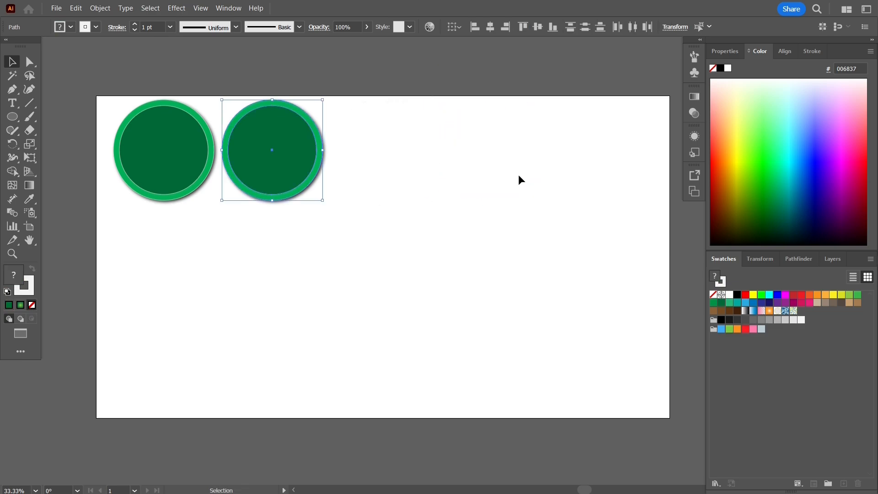
pyautogui.hotkey('ctrl', 'shift', 'z')
pyautogui.moveTo(331, 79); pyautogui.dragTo(447, 213)
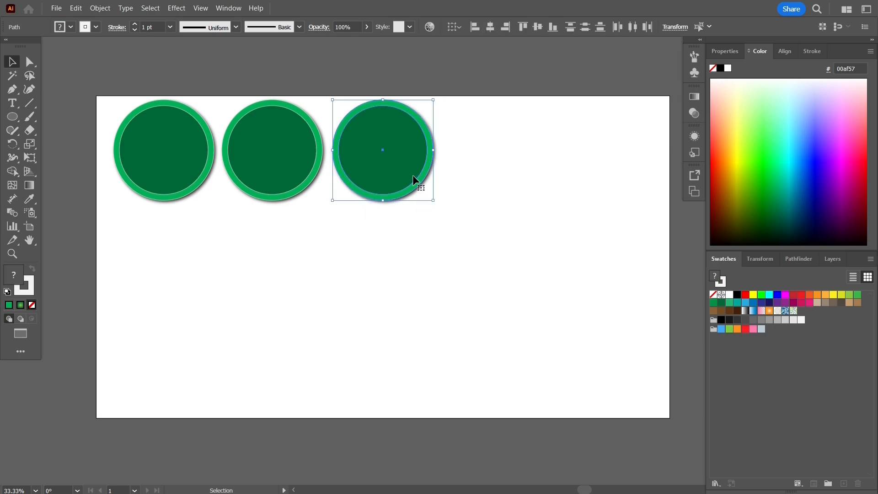
pyautogui.moveTo(408, 171); pyautogui.dragTo(624, 172)
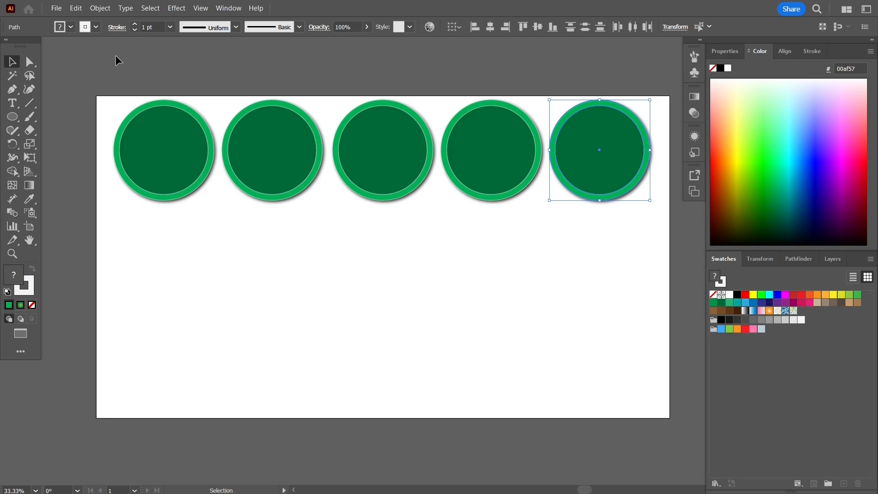
# Move the second and fourth two-tone circles straight down to the lower part of the artboard.
pyautogui.click(281, 166)
pyautogui.click(275, 92)
pyautogui.moveTo(246, 197); pyautogui.dragTo(297, 230)
pyautogui.moveTo(509, 225); pyautogui.dragTo(508, 221)
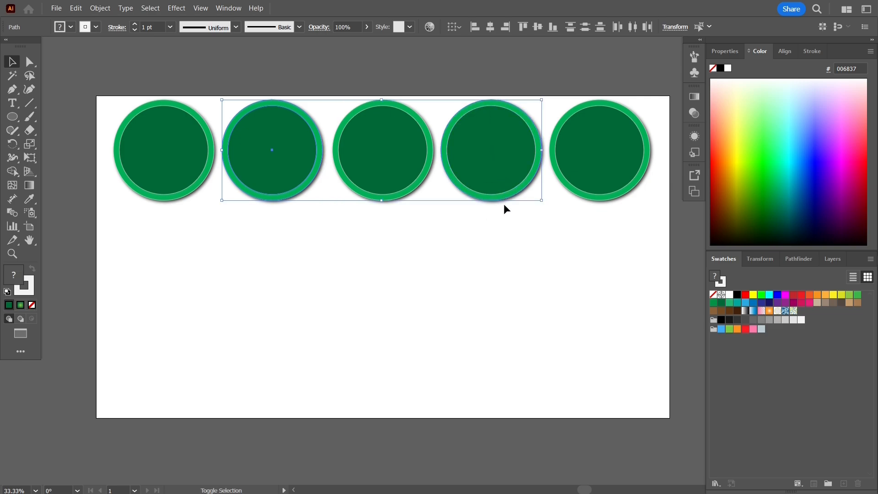
pyautogui.moveTo(502, 180); pyautogui.dragTo(528, 392)
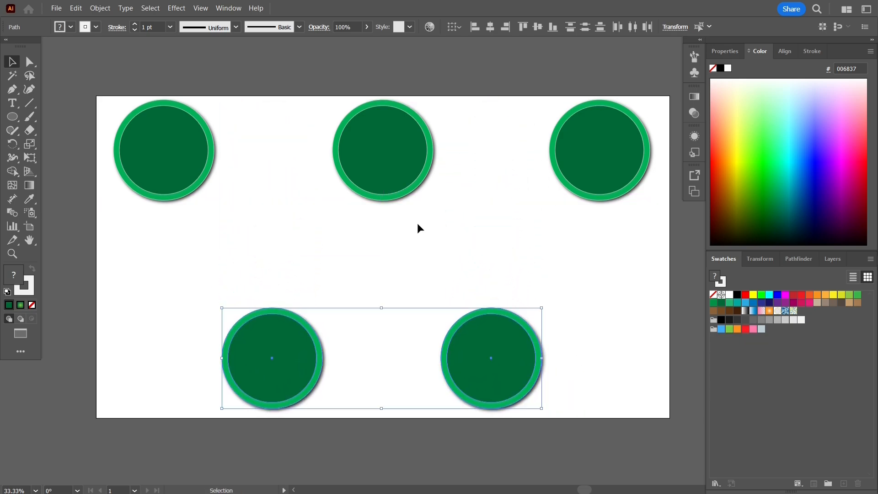
pyautogui.click(260, 72)
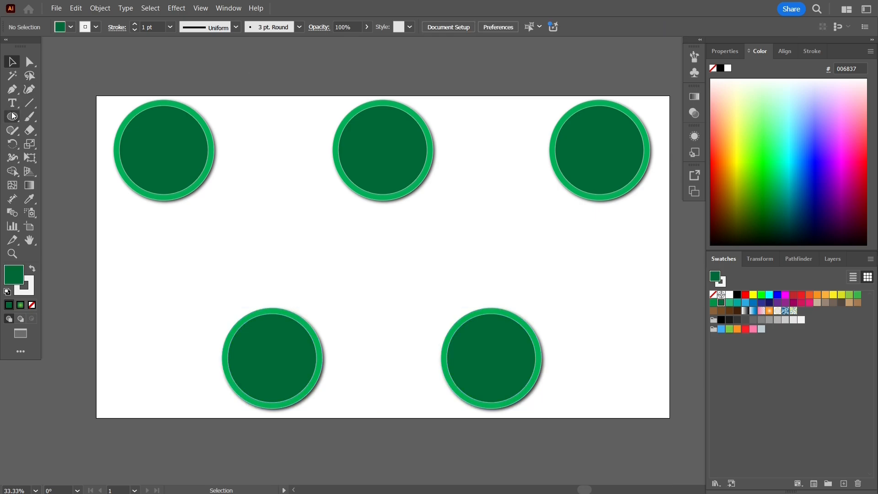
# Draw a thin rectangle about 1920 by 37 px across the artboard's full width and centre it vertically on the artboard.
pyautogui.press('m')
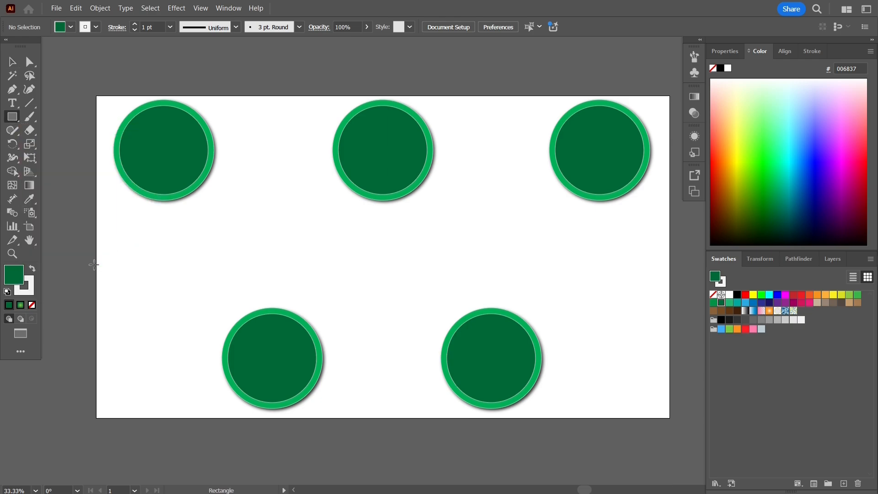
pyautogui.moveTo(94, 265); pyautogui.dragTo(669, 277)
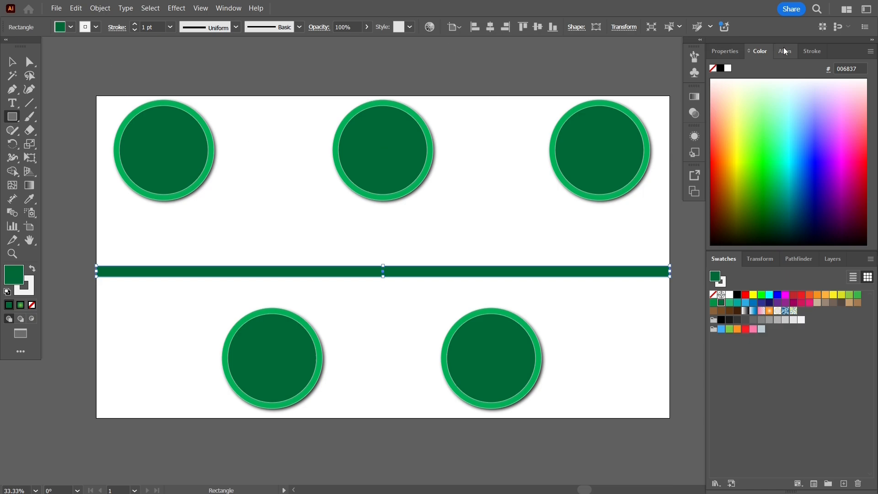
pyautogui.click(783, 50)
pyautogui.click(846, 82)
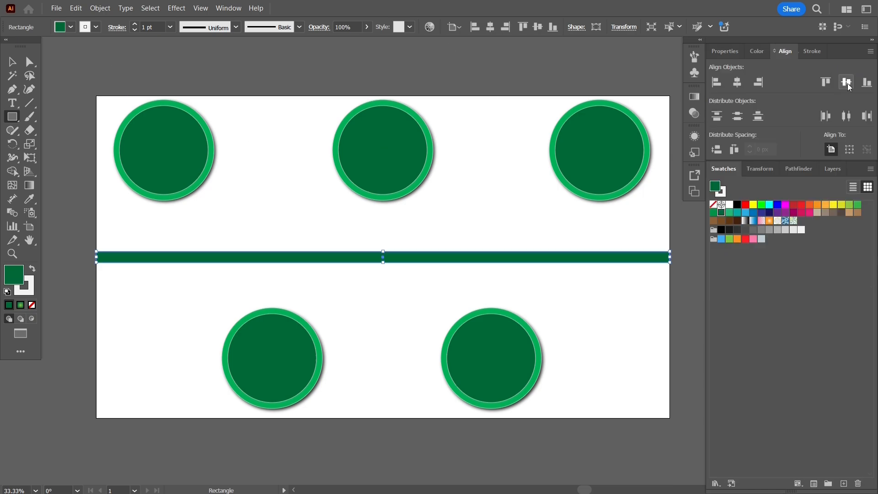
# Try to set the bar's height to 35 px with its proportions linked.
pyautogui.click(728, 51)
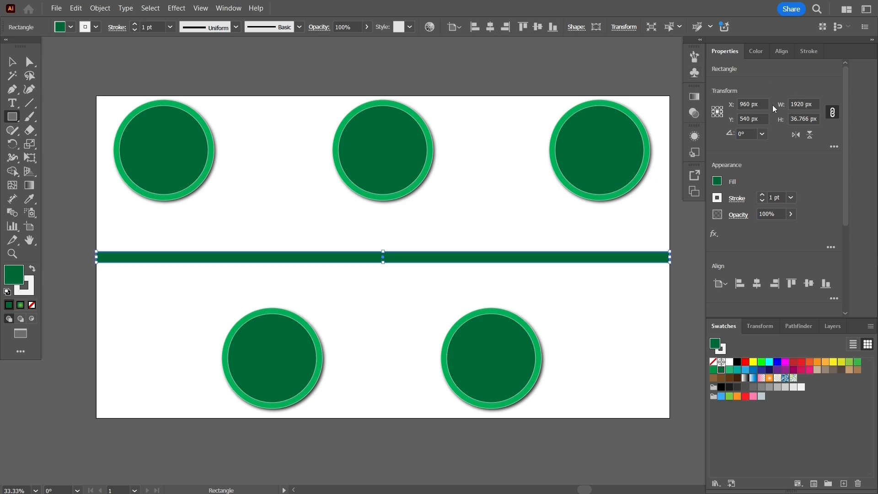
pyautogui.click(816, 116)
pyautogui.write('35')
pyautogui.press('Return')
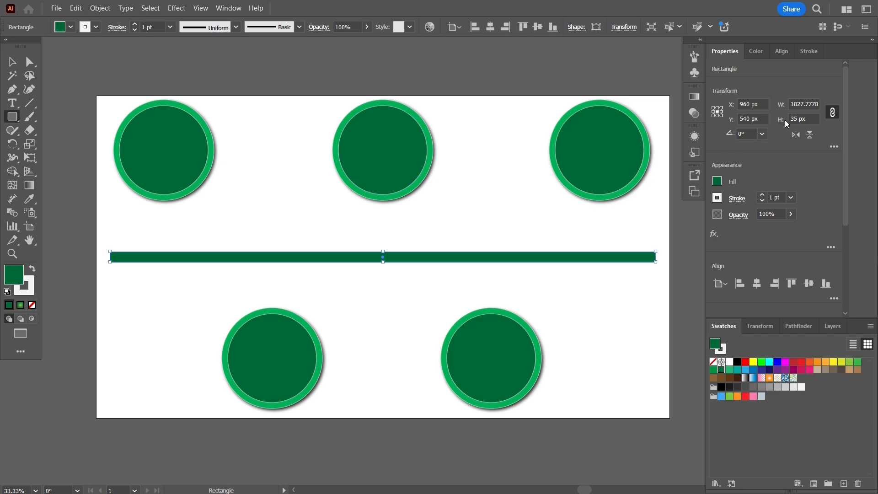
pyautogui.hotkey('ctrl', 'z')
# Unlink the bar's width and height, try a height of 35 px, and set the height to 20 px.
pyautogui.click(833, 113)
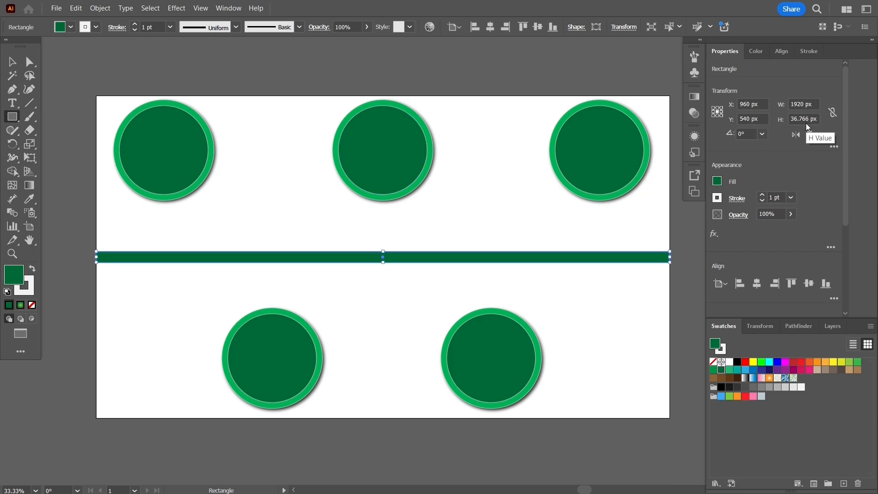
pyautogui.click(815, 118)
pyautogui.moveTo(815, 119); pyautogui.dragTo(767, 121)
pyautogui.write('35')
pyautogui.press('Return')
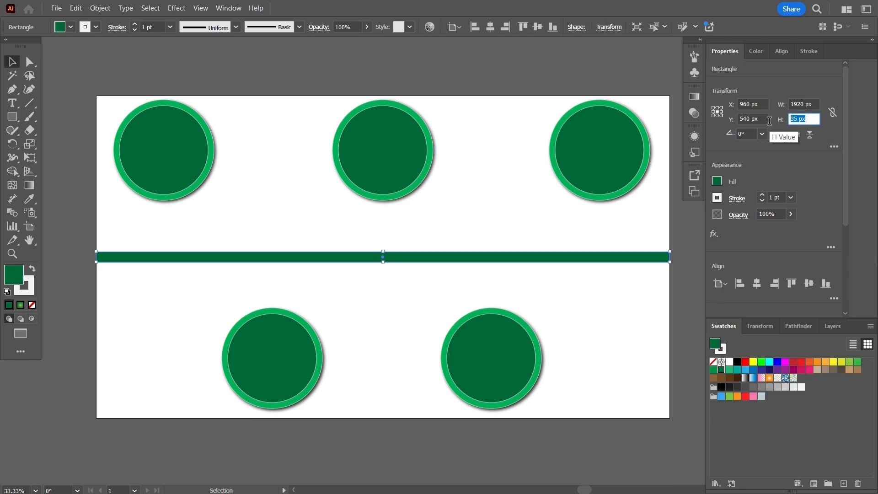
pyautogui.write('20')
pyautogui.press('Return')
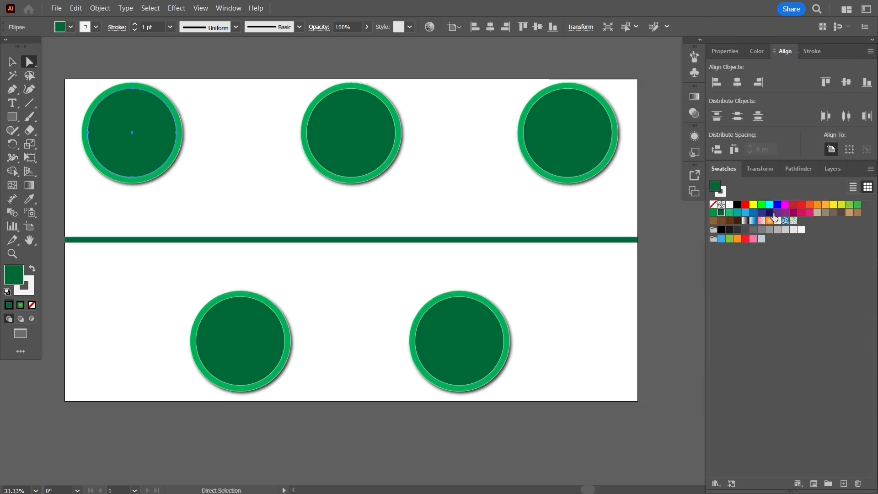
# Fill the inner circle of the upper-left two-tone circle with red.
pyautogui.click(801, 207)
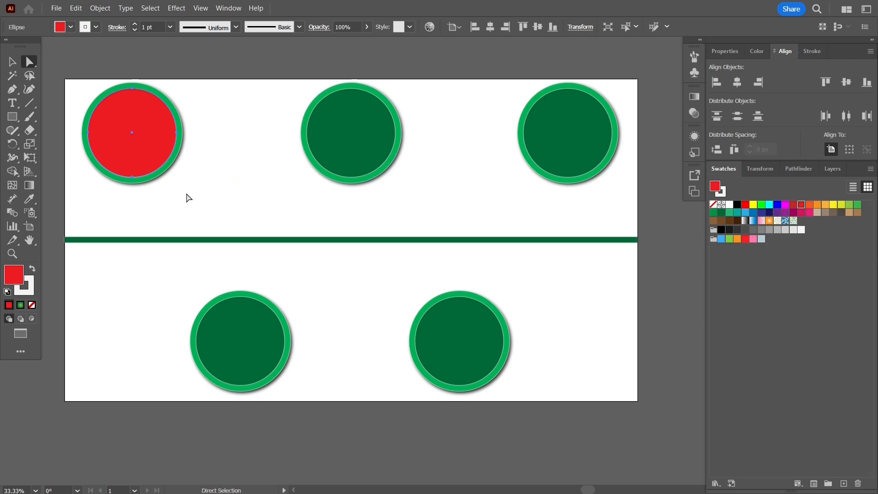
pyautogui.click(161, 179)
pyautogui.click(216, 186)
pyautogui.click(178, 166)
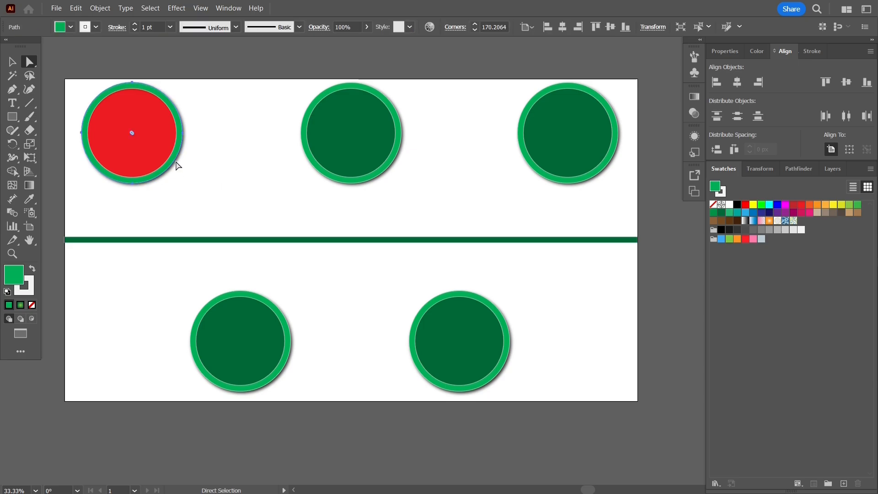
pyautogui.doubleClick(11, 274)
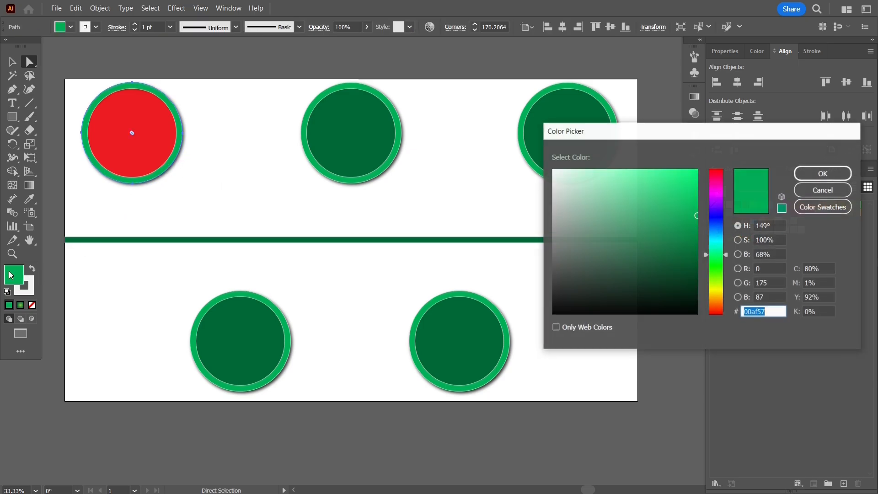
pyautogui.click(818, 190)
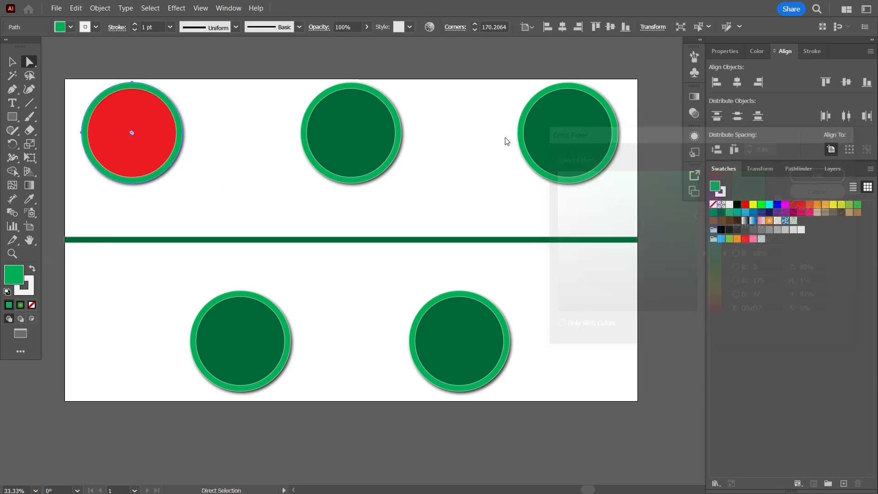
# Fill the upper-middle inner circle with yellow, the upper-right with orange, the lower-left with light blue and the lower-right with pink.
pyautogui.click(383, 145)
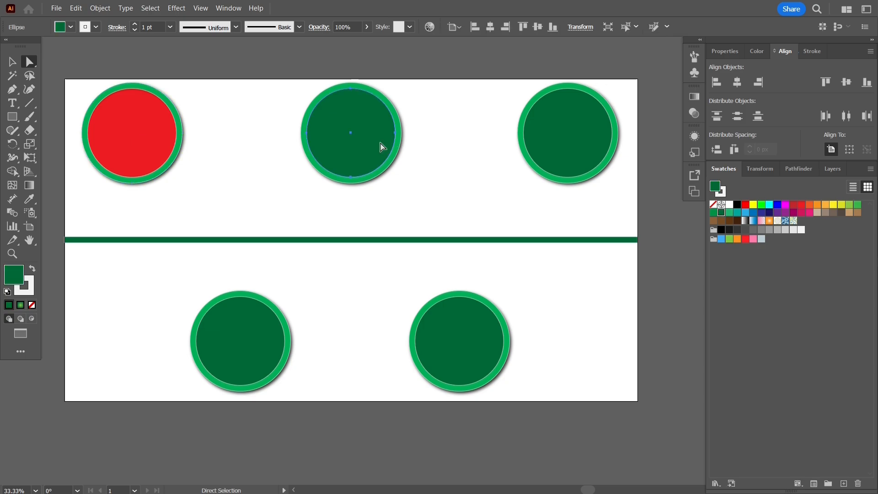
pyautogui.click(833, 205)
pyautogui.click(585, 167)
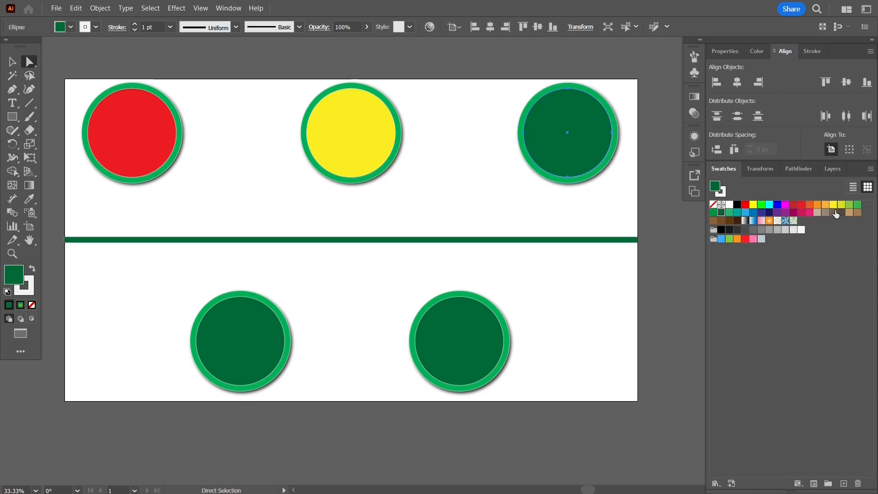
pyautogui.click(737, 239)
pyautogui.click(235, 359)
pyautogui.click(721, 239)
pyautogui.click(506, 338)
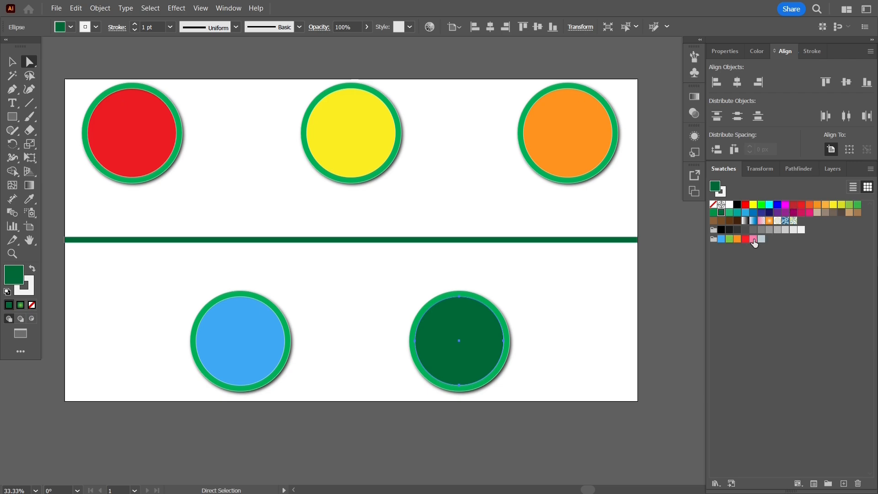
pyautogui.click(753, 239)
pyautogui.click(594, 296)
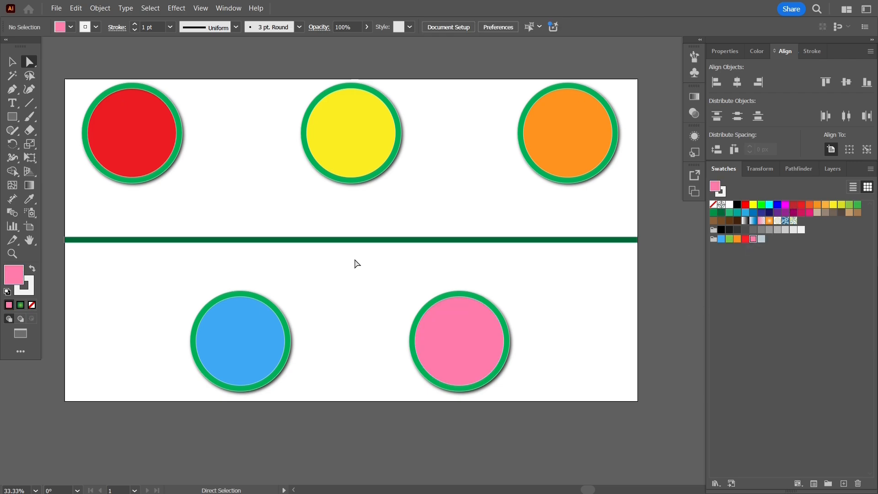
# Fill the outer circles of all five two-tone circles with white.
pyautogui.click(140, 187)
pyautogui.keyDown('shift'); pyautogui.click(352, 184); pyautogui.keyUp('shift')
pyautogui.keyDown('shift'); pyautogui.click(555, 186); pyautogui.keyUp('shift')
pyautogui.keyDown('shift'); pyautogui.click(283, 313); pyautogui.keyUp('shift')
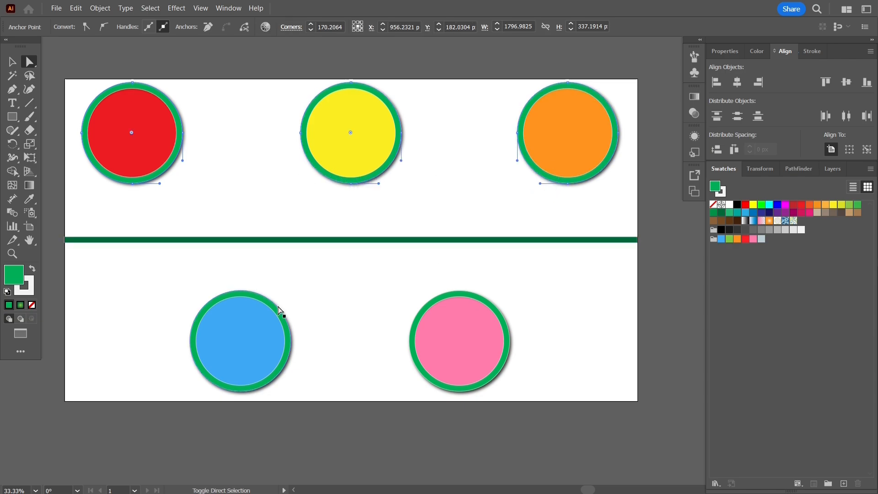
pyautogui.keyDown('shift'); pyautogui.click(449, 290); pyautogui.keyUp('shift')
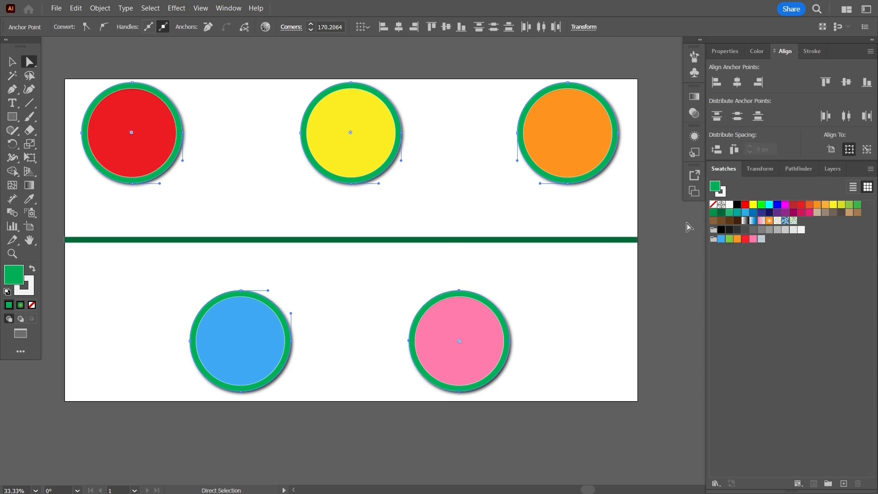
pyautogui.click(729, 207)
pyautogui.click(470, 208)
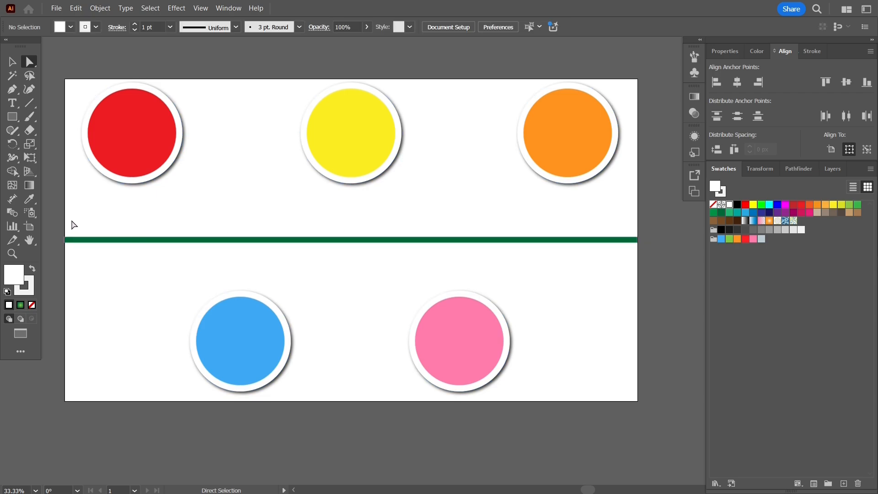
# Draw four short vertical lines across the centre bar to divide it into five sections.
pyautogui.click(29, 107)
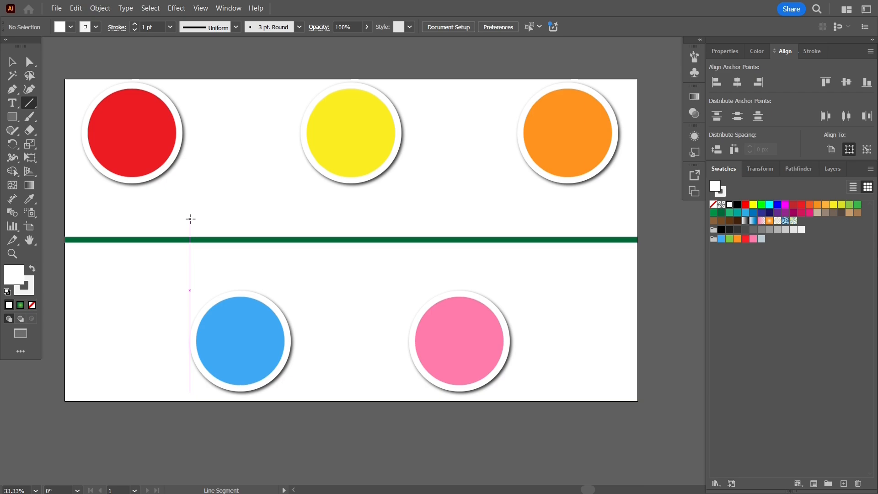
pyautogui.moveTo(191, 219); pyautogui.dragTo(190, 263)
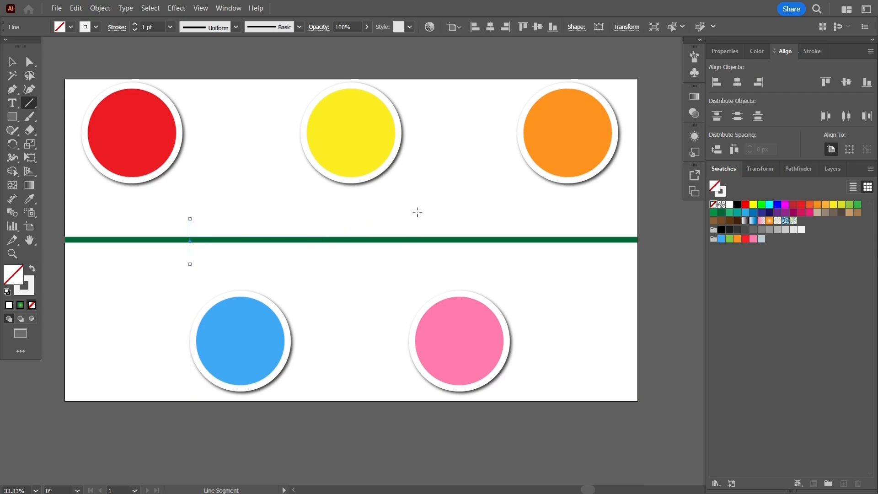
pyautogui.moveTo(310, 221); pyautogui.dragTo(309, 264)
pyautogui.moveTo(412, 219); pyautogui.dragTo(412, 264)
pyautogui.moveTo(529, 223); pyautogui.dragTo(530, 264)
# Set the stroke weight of the centre bar and its four dividing lines to 2 pt.
pyautogui.click(11, 62)
pyautogui.moveTo(83, 273); pyautogui.dragTo(633, 275)
pyautogui.moveTo(648, 274); pyautogui.dragTo(648, 273)
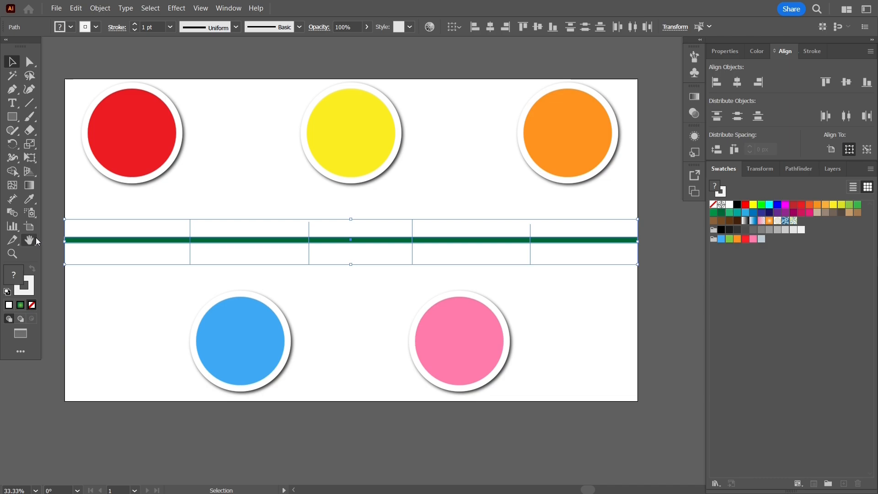
pyautogui.click(12, 171)
pyautogui.press('v')
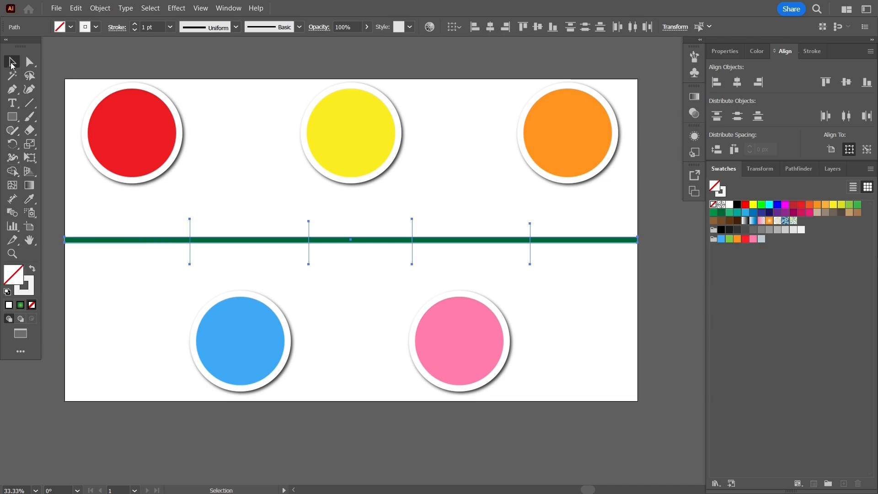
pyautogui.click(145, 170)
pyautogui.moveTo(130, 202); pyautogui.dragTo(564, 275)
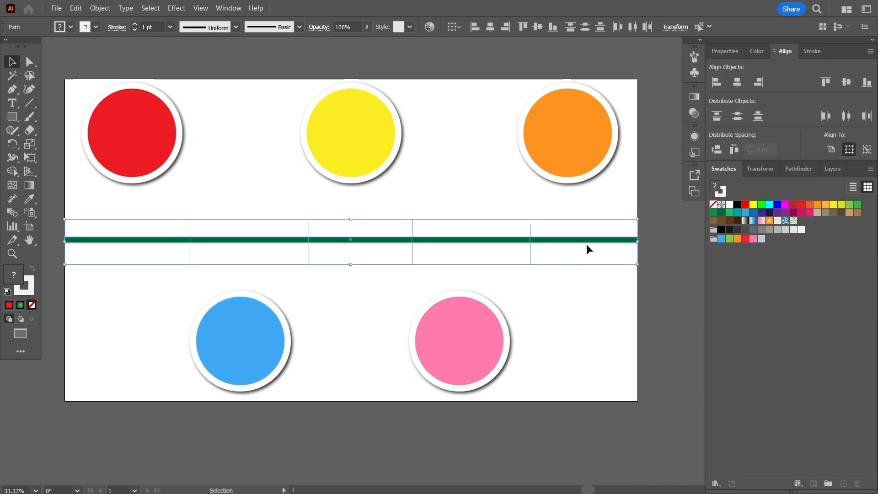
pyautogui.click(813, 52)
pyautogui.click(749, 66)
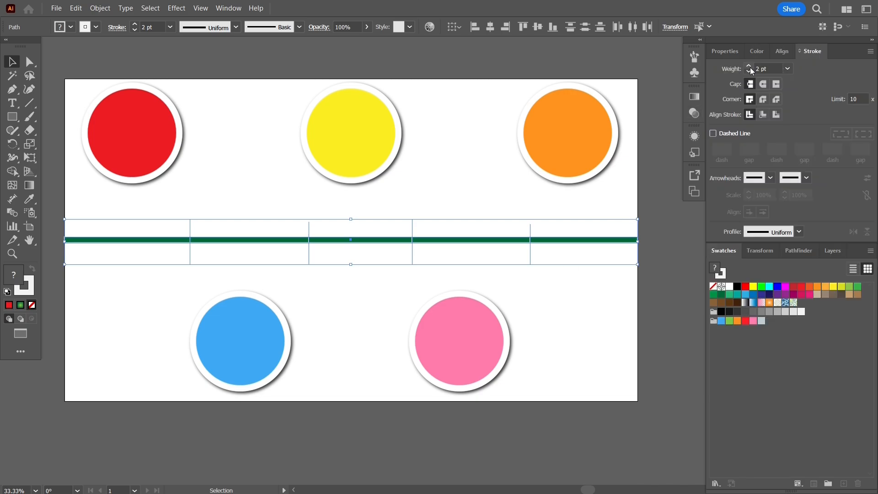
pyautogui.click(561, 65)
# Split the centre bar into five separate red segments at the dividing lines with the Shape Builder.
pyautogui.moveTo(46, 211); pyautogui.dragTo(199, 265)
pyautogui.hotkey('shift', 'm')
pyautogui.click(213, 239)
pyautogui.click(359, 239)
pyautogui.click(513, 239)
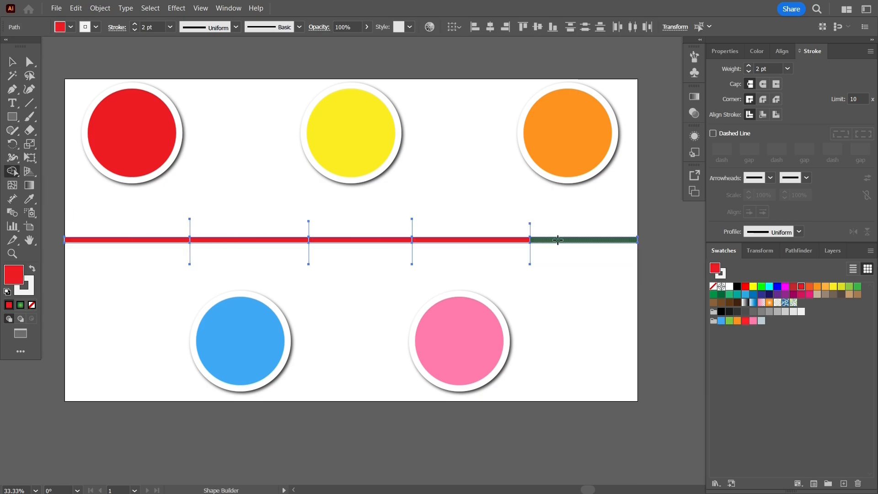
pyautogui.click(553, 240)
pyautogui.press('v')
pyautogui.click(169, 203)
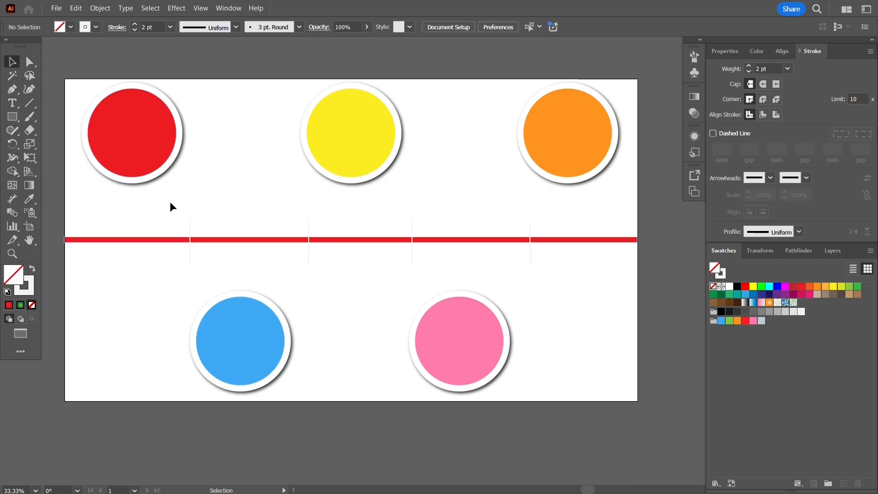
# Delete the ends of the dividing lines that stick out above and below the bar.
pyautogui.moveTo(51, 204); pyautogui.dragTo(171, 208)
pyautogui.moveTo(171, 209); pyautogui.dragTo(555, 230)
pyautogui.press('Delete')
pyautogui.moveTo(137, 261); pyautogui.dragTo(547, 254)
pyautogui.press('Delete')
# Recolour the second bar segment blue and the third yellow by sampling the matching circles with the Eyedropper.
pyautogui.click(156, 241)
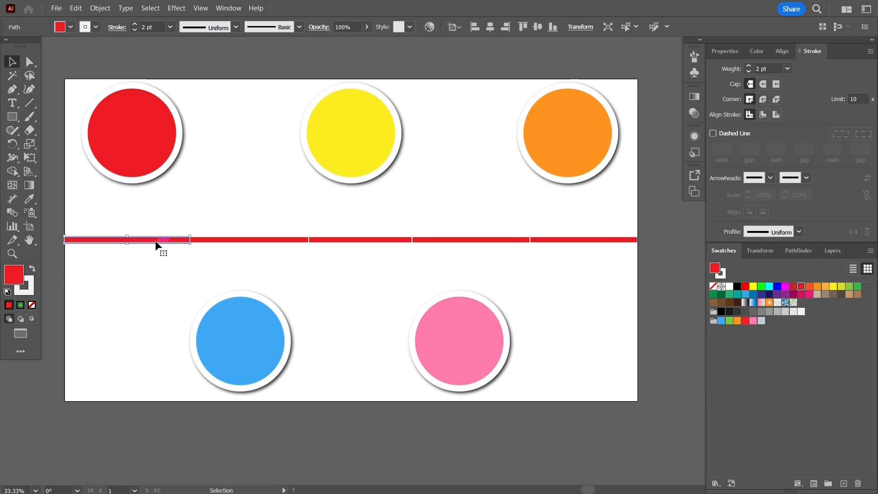
pyautogui.click(212, 241)
pyautogui.click(26, 198)
pyautogui.click(223, 329)
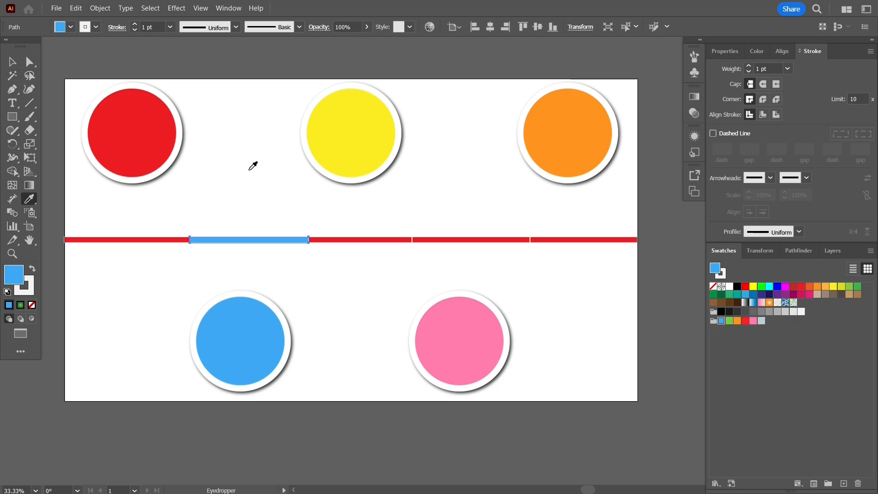
pyautogui.press('v')
pyautogui.click(348, 241)
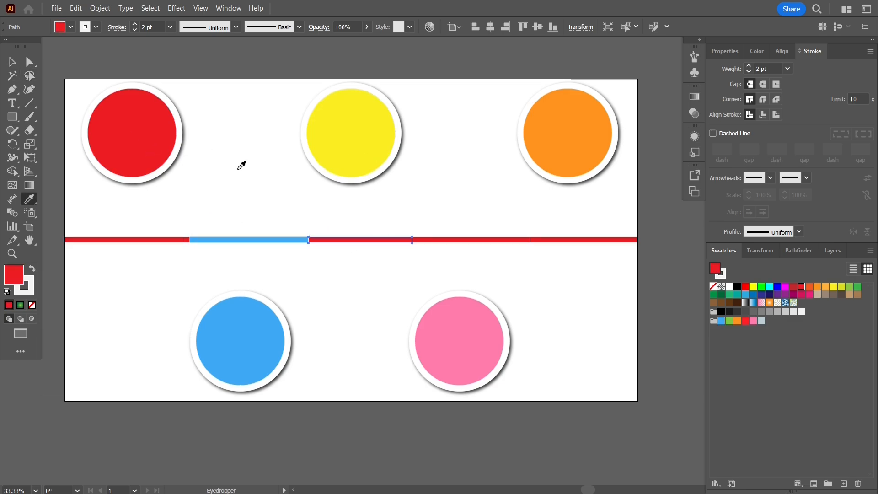
pyautogui.press('i')
pyautogui.click(344, 131)
# Recolour the fourth bar segment pink and the fifth orange by sampling the matching circles.
pyautogui.keyDown('ctrl'); pyautogui.click(496, 241); pyautogui.keyUp('ctrl')
pyautogui.click(484, 324)
pyautogui.keyDown('ctrl'); pyautogui.click(564, 148); pyautogui.keyUp('ctrl')
pyautogui.keyDown('ctrl'); pyautogui.click(588, 239); pyautogui.keyUp('ctrl')
pyautogui.click(590, 138)
pyautogui.press('v')
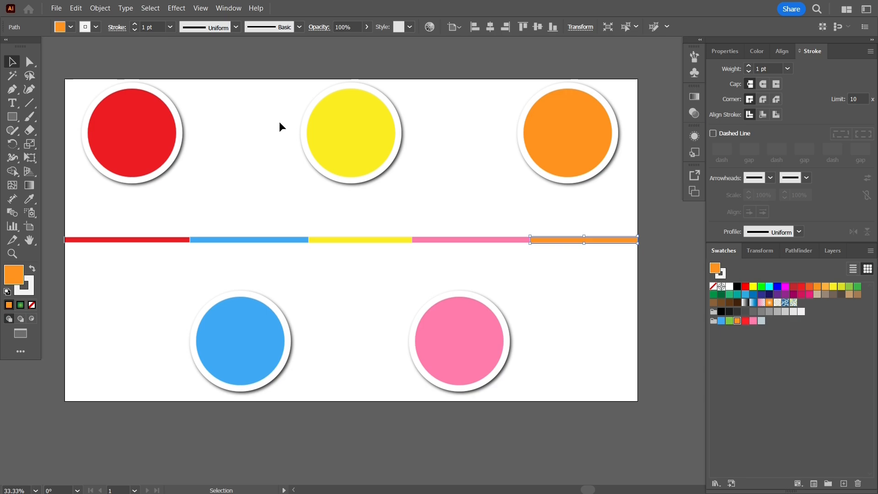
# Paste a copy of the red inner circle in front, shrink it to a small dot and centre it on the red bar segment.
pyautogui.click(141, 146)
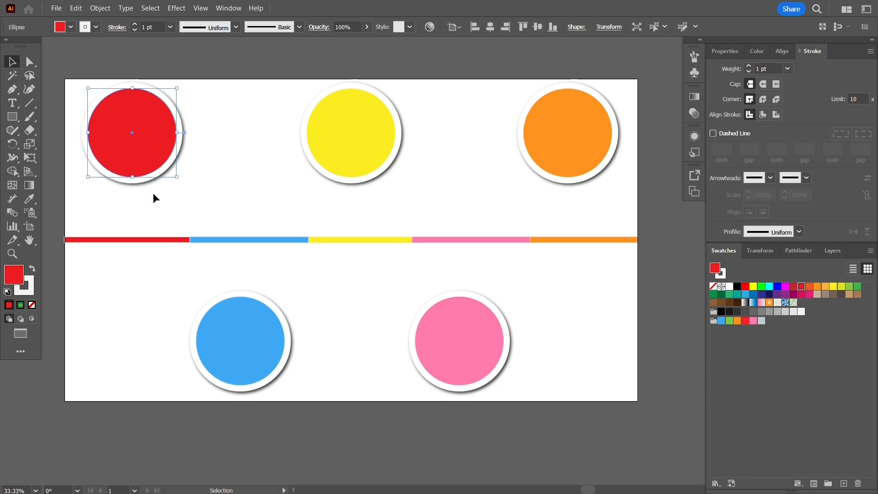
pyautogui.rightClick(152, 144)
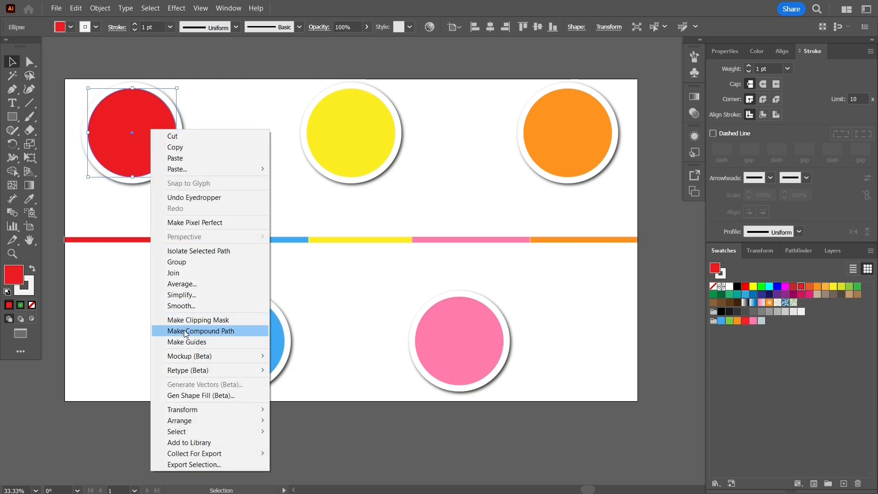
pyautogui.click(176, 147)
pyautogui.rightClick(148, 147)
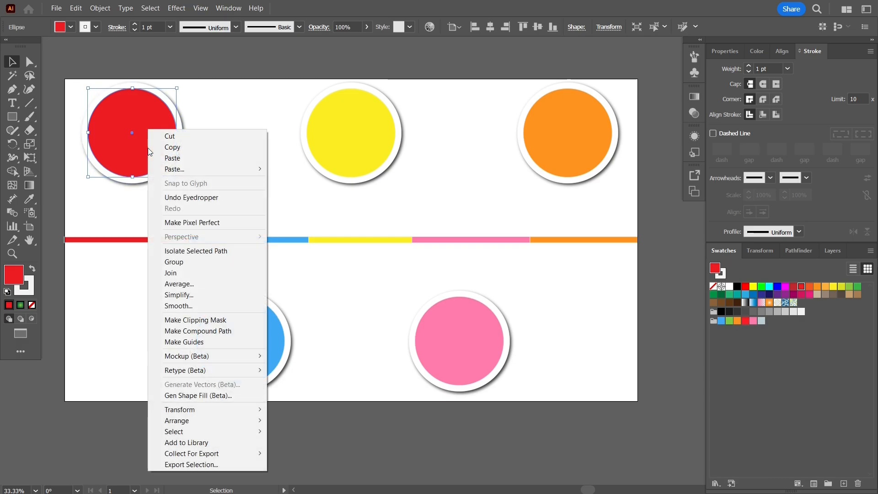
pyautogui.moveTo(250, 169)
pyautogui.click(288, 169)
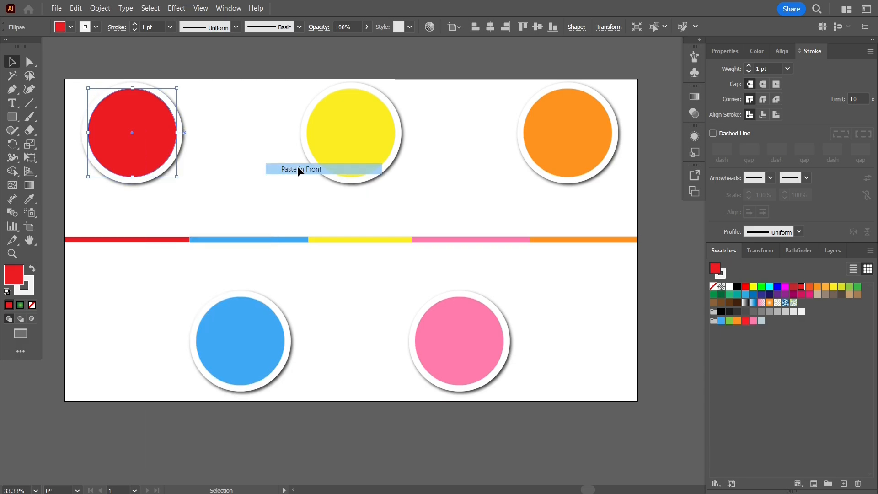
pyautogui.moveTo(176, 178); pyautogui.dragTo(140, 242)
# Try to paste a copy of the blue inner circle behind the original and shrink it.
pyautogui.click(254, 342)
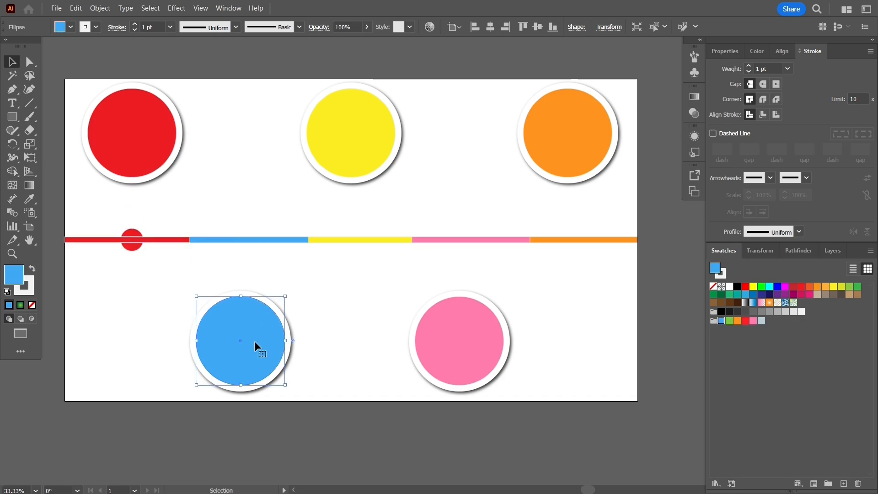
pyautogui.rightClick(254, 341)
pyautogui.moveTo(297, 40)
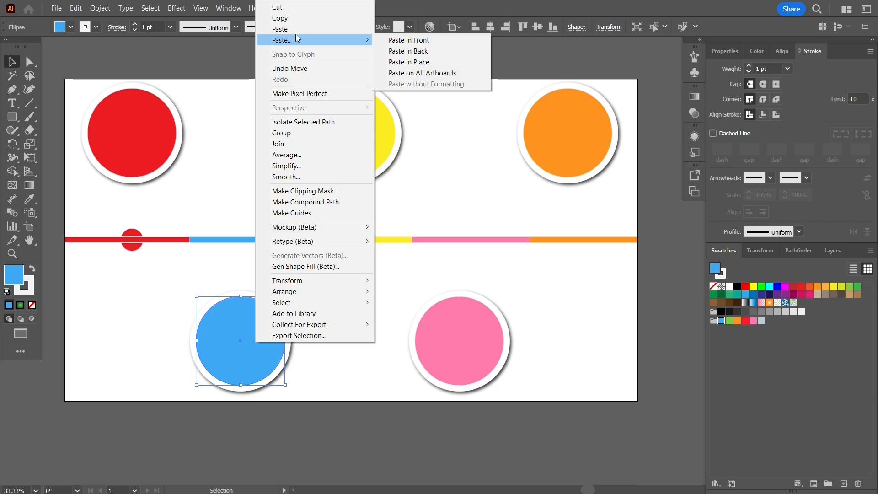
pyautogui.click(293, 18)
pyautogui.rightClick(257, 323)
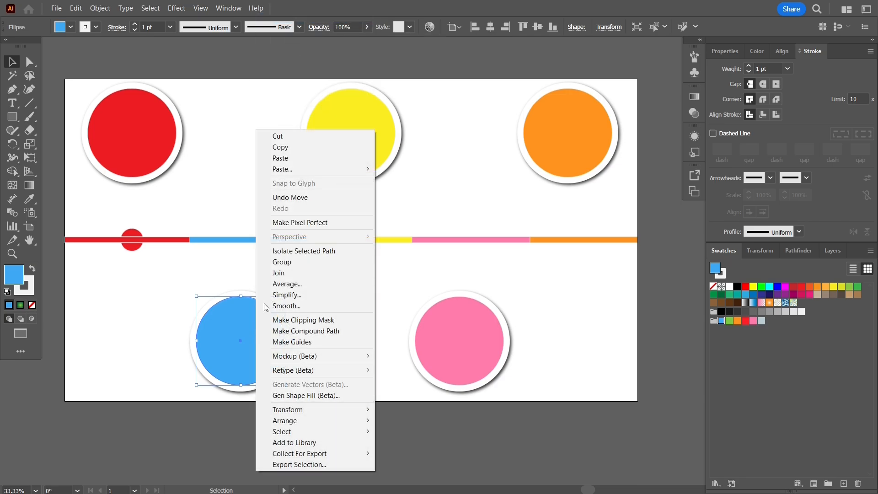
pyautogui.moveTo(311, 169)
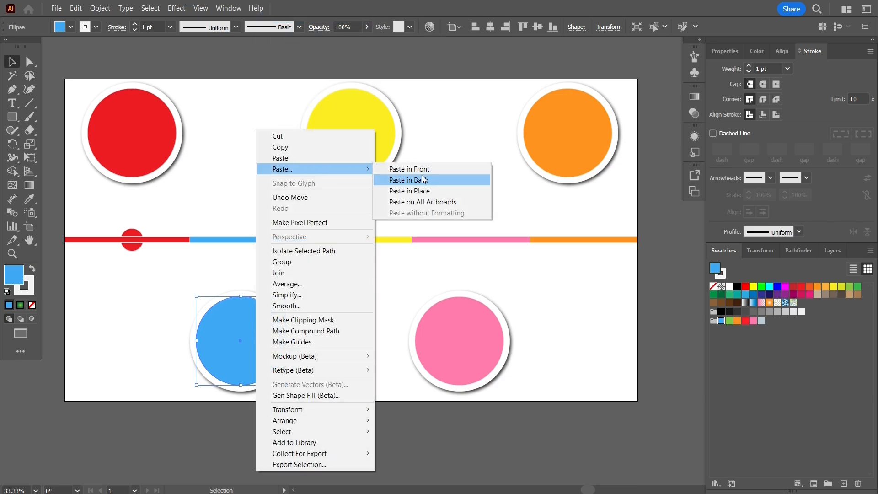
pyautogui.click(423, 179)
pyautogui.moveTo(285, 385); pyautogui.dragTo(259, 361)
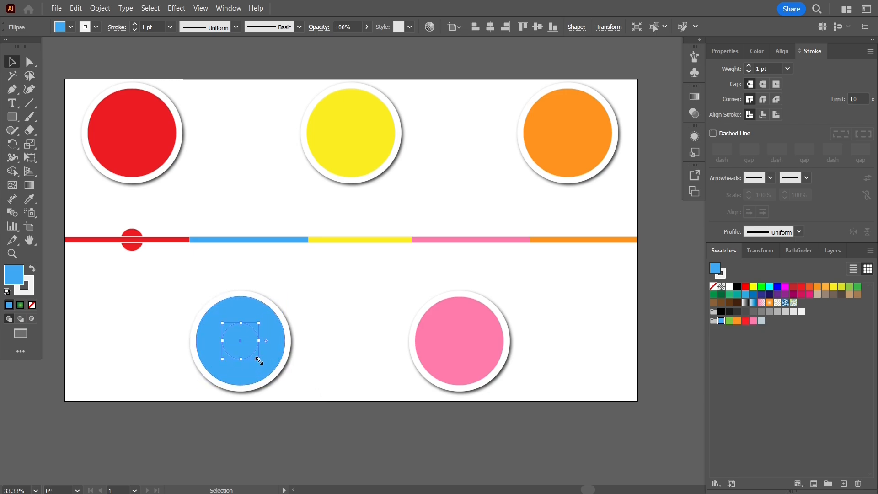
pyautogui.hotkey('ctrl', 'shift', 'a')
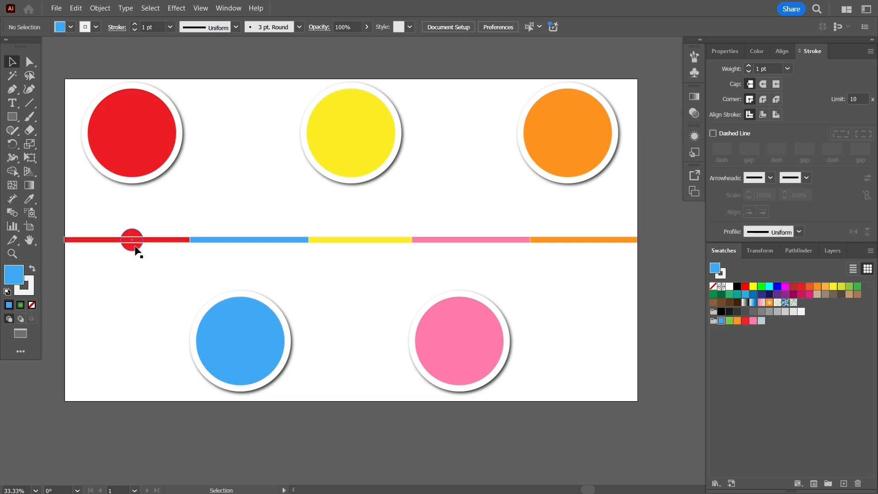
# Duplicate the small red dot onto the other four bar segments and align the last one horizontally with the orange circle's centre.
pyautogui.moveTo(136, 250); pyautogui.dragTo(576, 249)
pyautogui.keyDown('shift'); pyautogui.click(580, 147); pyautogui.keyUp('shift')
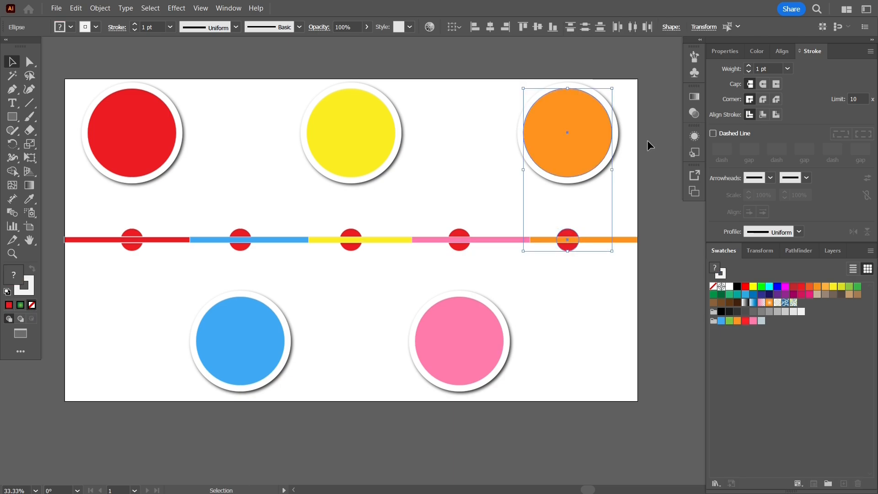
pyautogui.click(782, 51)
pyautogui.click(867, 150)
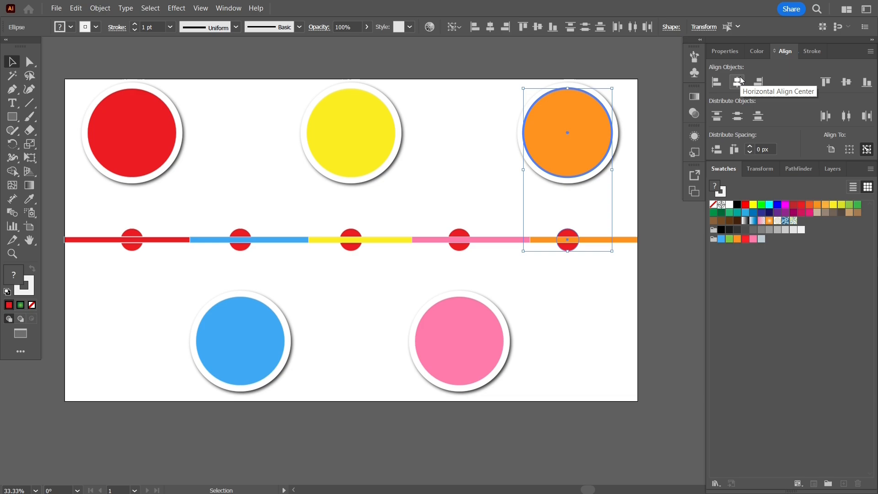
pyautogui.click(599, 295)
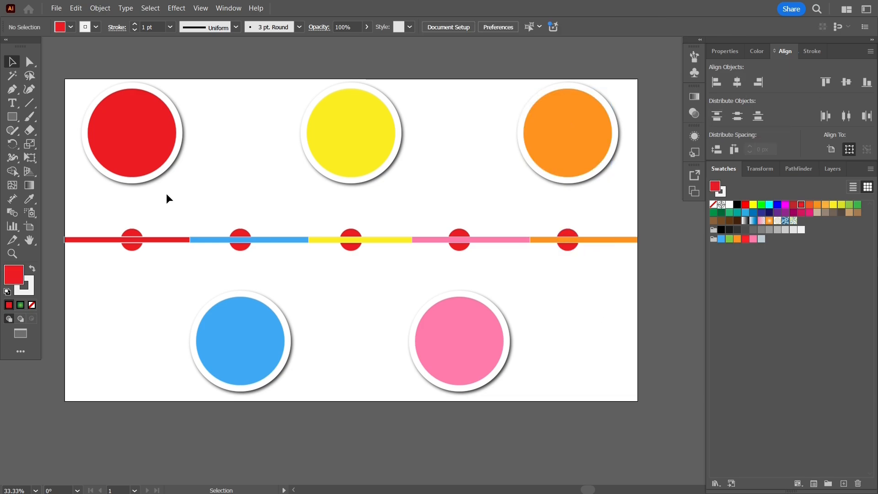
# Recolour the second dot blue and the third yellow by sampling the matching artwork with the Eyedropper.
pyautogui.click(235, 230)
pyautogui.press('i')
pyautogui.click(261, 347)
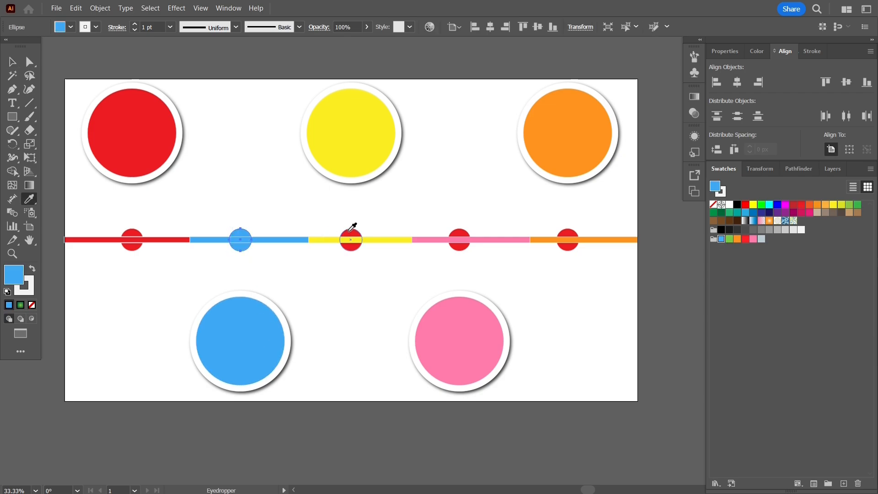
pyautogui.press('v')
pyautogui.click(349, 232)
pyautogui.press('i')
pyautogui.click(381, 239)
# Recolour the fourth dot pink and the fifth orange by sampling the bar segments they sit on.
pyautogui.press('v')
pyautogui.click(457, 232)
pyautogui.press('i')
pyautogui.click(489, 238)
pyautogui.press('v')
pyautogui.click(572, 233)
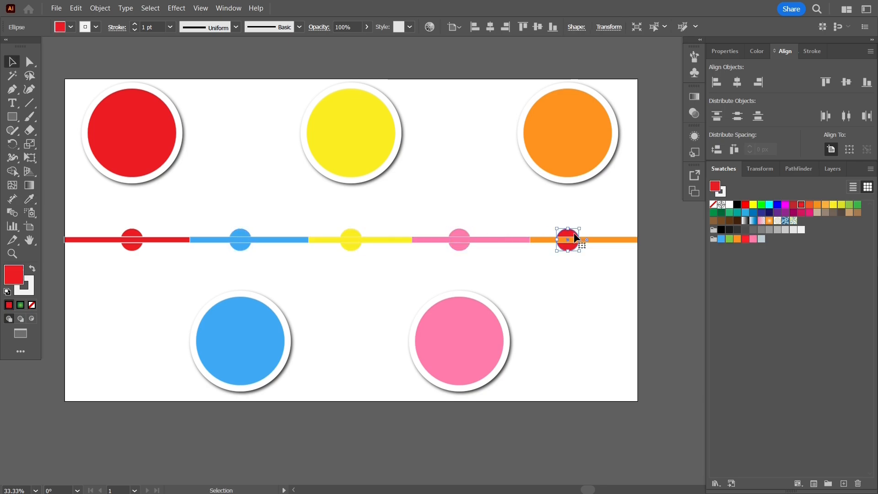
pyautogui.press('i')
pyautogui.click(594, 239)
pyautogui.press('v')
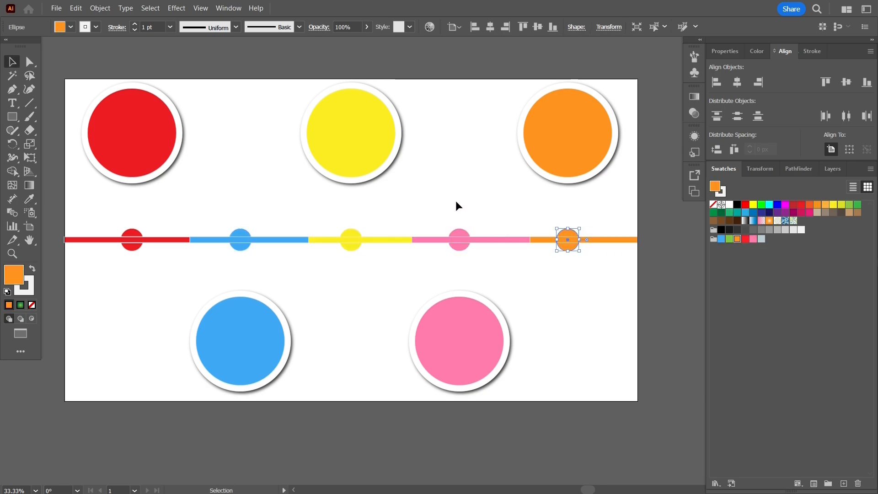
# Remove the stroke from all five bar segments and the five dots on the centre bar.
pyautogui.click(75, 242)
pyautogui.keyDown('shift'); pyautogui.click(222, 241); pyautogui.keyUp('shift')
pyautogui.keyDown('shift'); pyautogui.click(339, 243); pyautogui.keyUp('shift')
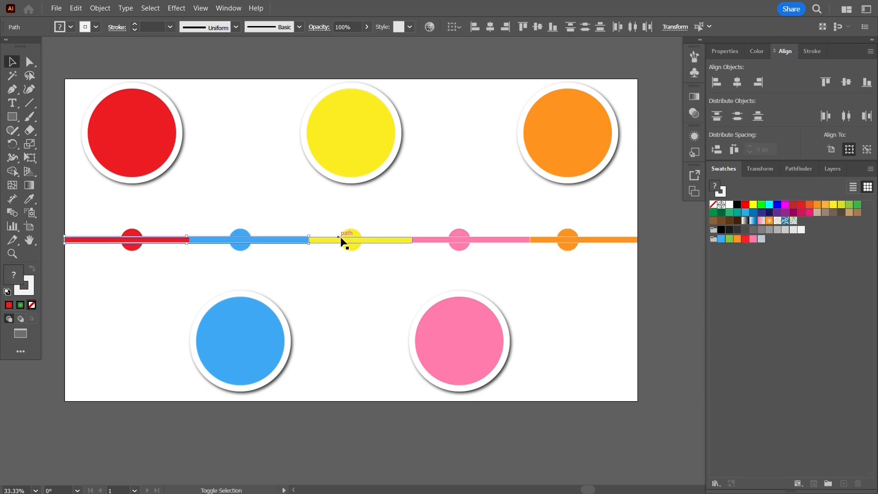
pyautogui.keyDown('shift'); pyautogui.click(391, 239); pyautogui.keyUp('shift')
pyautogui.keyDown('shift'); pyautogui.click(503, 240); pyautogui.keyUp('shift')
pyautogui.keyDown('shift'); pyautogui.click(602, 242); pyautogui.keyUp('shift')
pyautogui.click(34, 284)
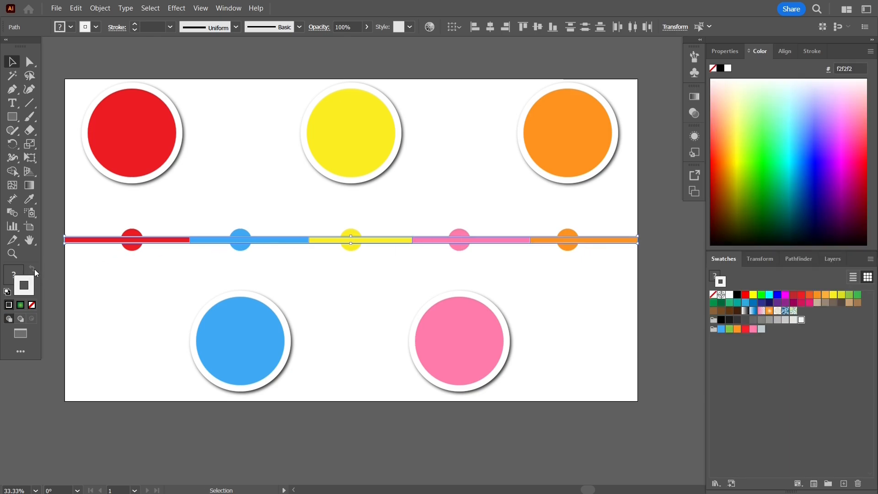
pyautogui.click(32, 305)
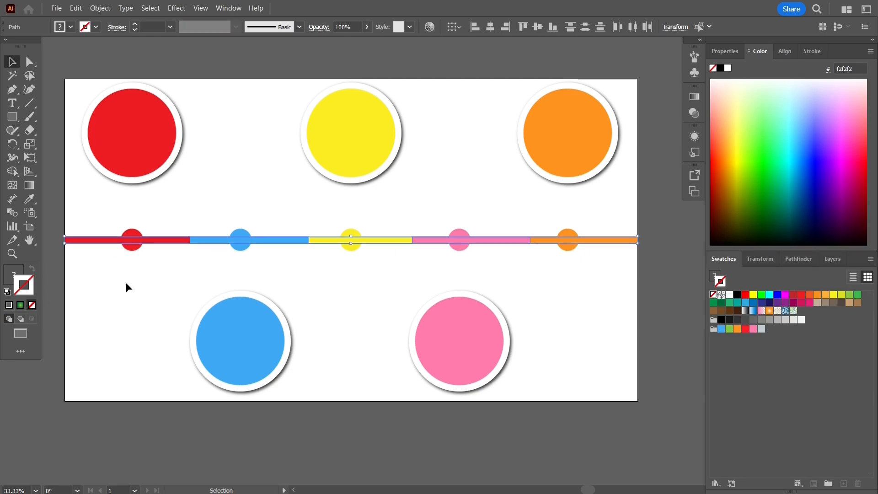
pyautogui.click(224, 173)
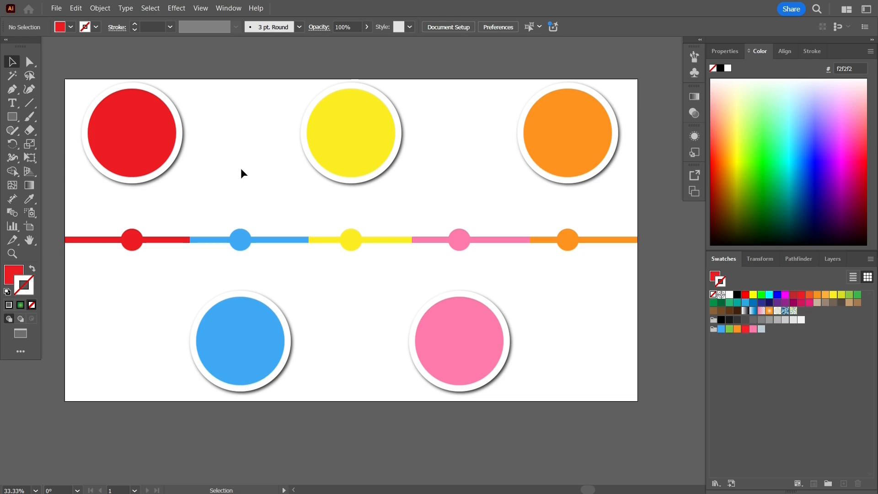
# Draw a thin vertical red rectangle connecting the red circle's centre to the red dot on the bar.
pyautogui.click(12, 117)
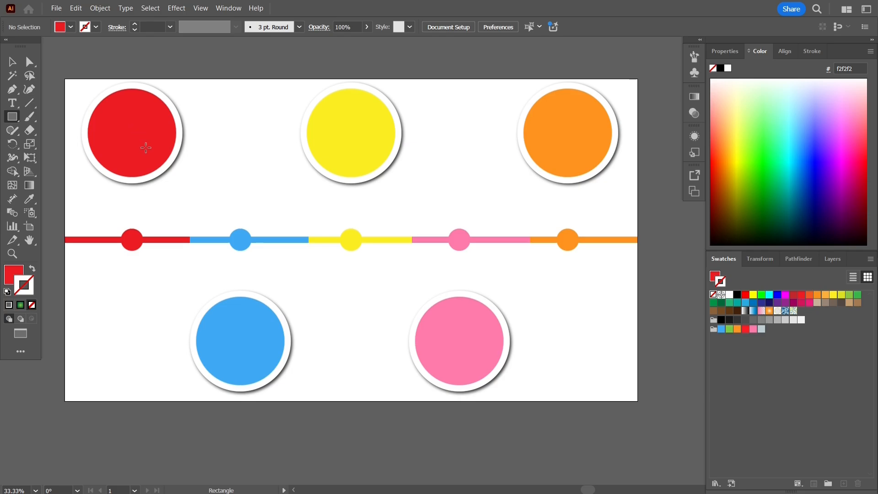
pyautogui.scroll(2, 114, 145)
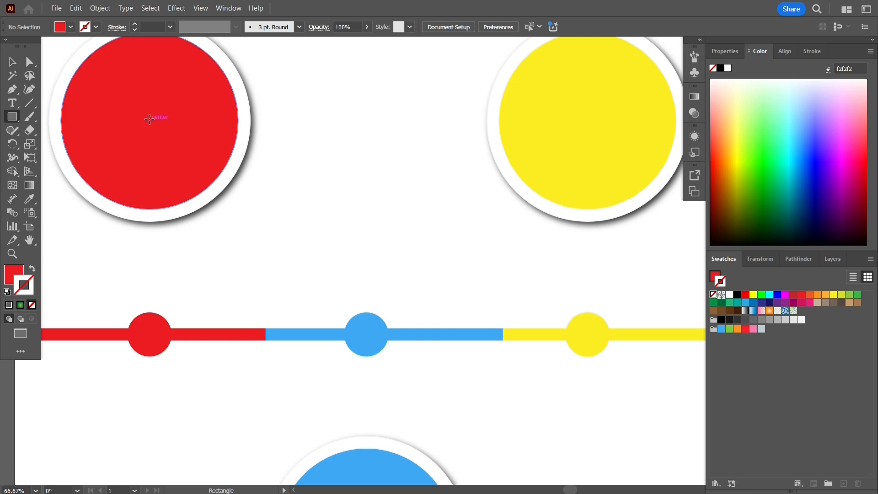
pyautogui.press('v')
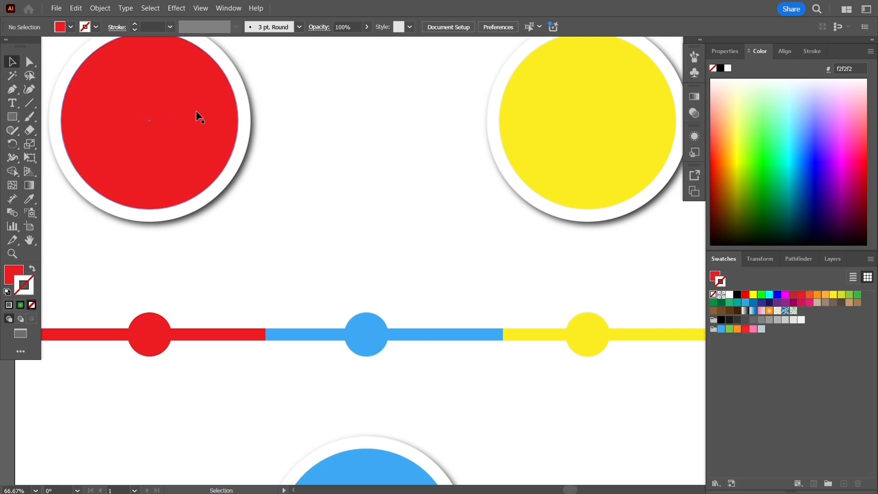
pyautogui.click(197, 114)
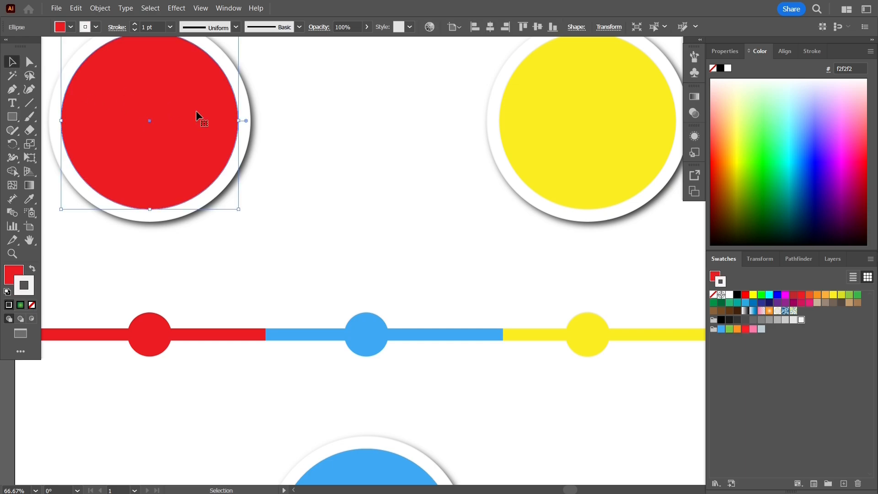
pyautogui.click(13, 117)
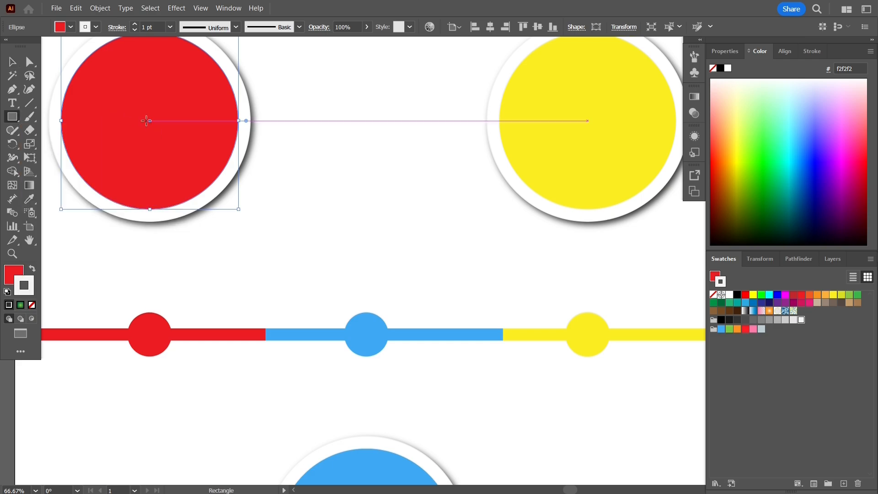
pyautogui.moveTo(147, 119); pyautogui.dragTo(152, 337)
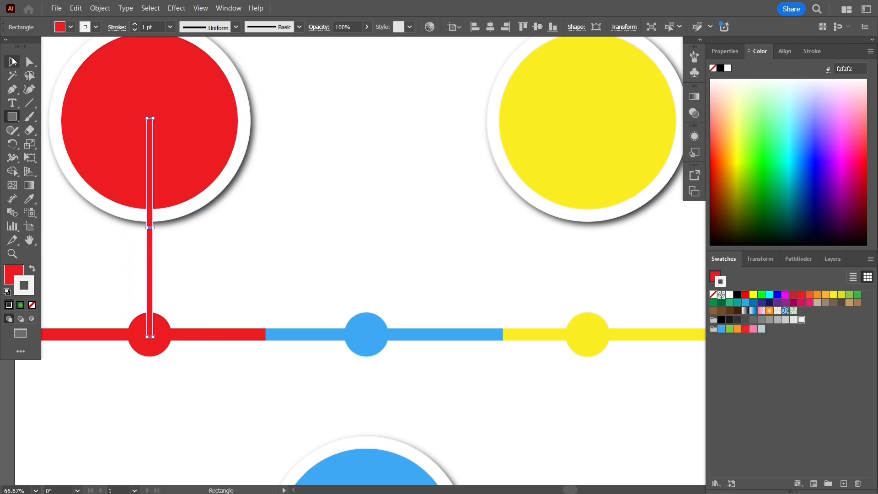
pyautogui.scroll(-2, 92, 217)
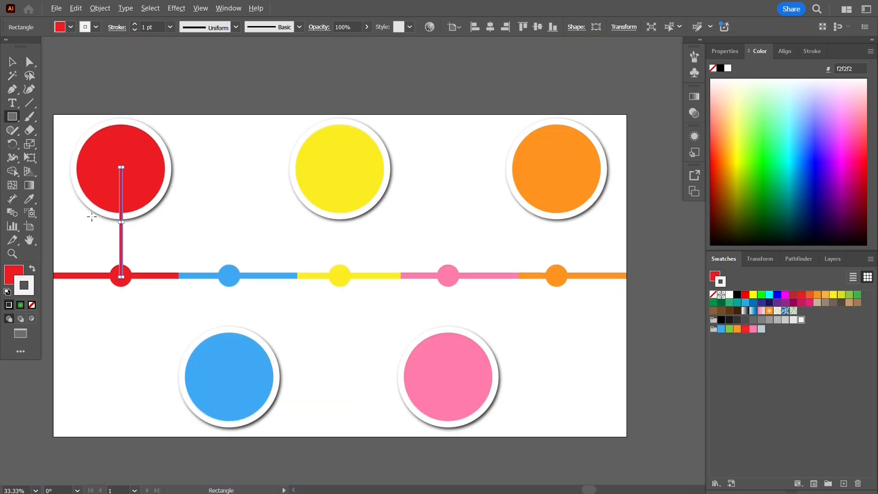
# Duplicate the red connector so that each of the other four circles is joined to its dot.
pyautogui.click(12, 62)
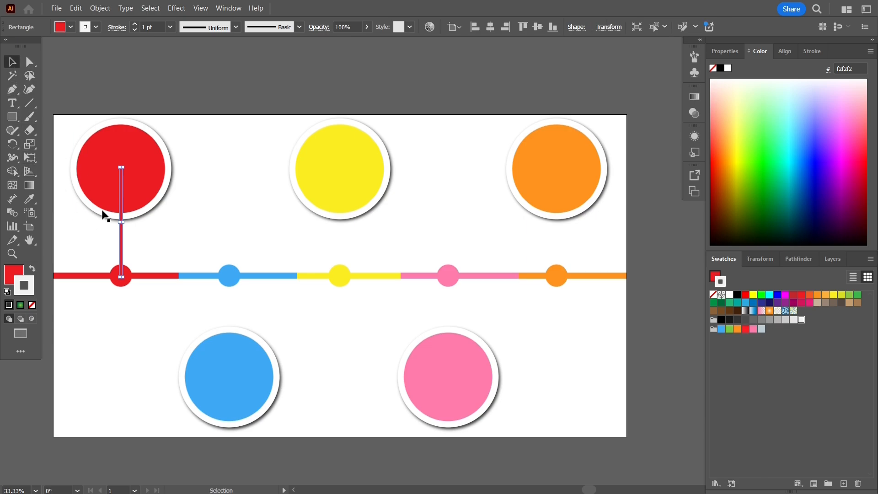
pyautogui.moveTo(121, 239); pyautogui.dragTo(341, 246)
pyautogui.moveTo(341, 246); pyautogui.dragTo(559, 243)
pyautogui.moveTo(342, 241); pyautogui.dragTo(451, 371)
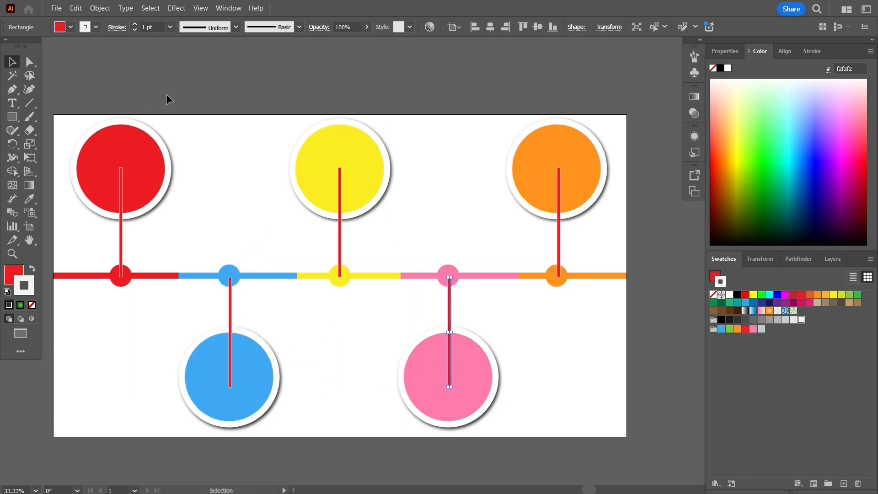
pyautogui.click(165, 95)
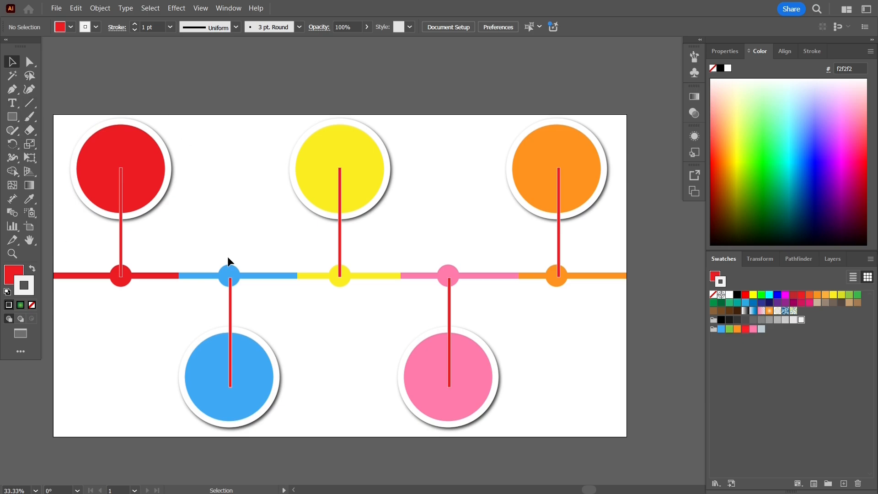
# Recolour the four copied connectors blue, yellow, pink and orange by sampling their matching circles with the Eyedropper.
pyautogui.click(230, 337)
pyautogui.press('i')
pyautogui.click(257, 372)
pyautogui.keyDown('ctrl'); pyautogui.click(340, 180); pyautogui.keyUp('ctrl')
pyautogui.click(356, 186)
pyautogui.keyDown('ctrl'); pyautogui.click(449, 370); pyautogui.keyUp('ctrl')
pyautogui.click(469, 377)
pyautogui.keyDown('ctrl'); pyautogui.click(558, 182); pyautogui.keyUp('ctrl')
pyautogui.click(573, 177)
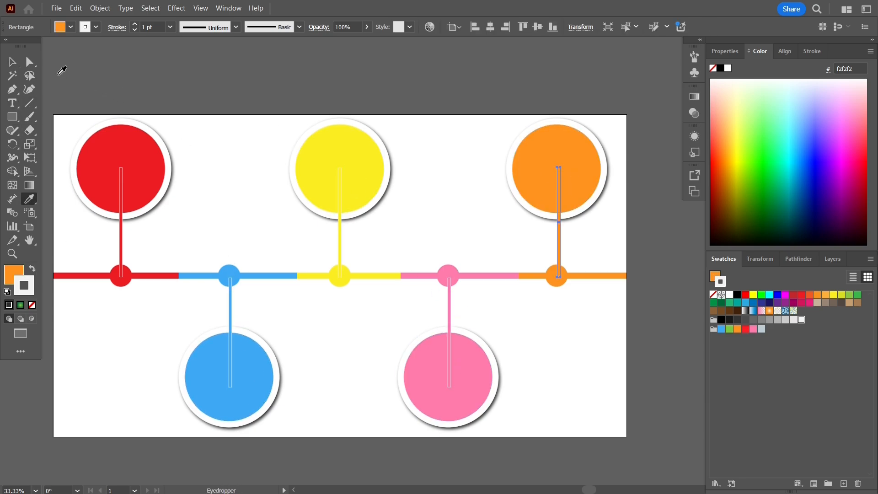
pyautogui.press('v')
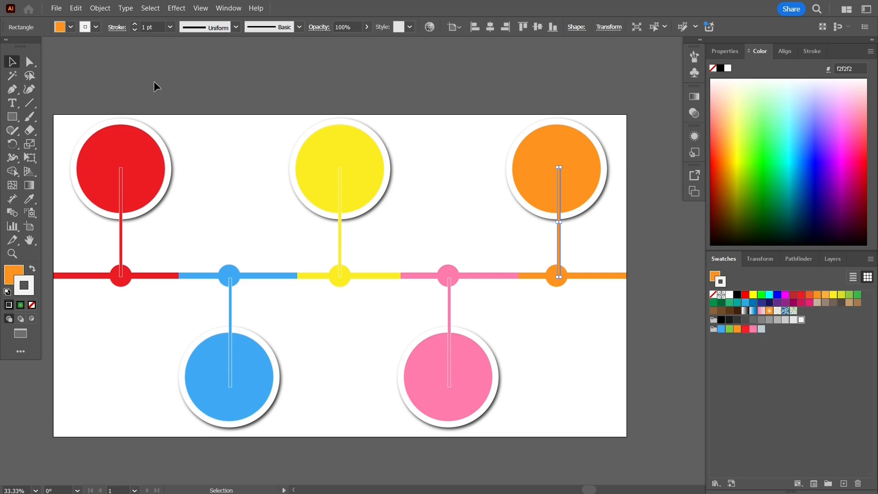
pyautogui.click(154, 81)
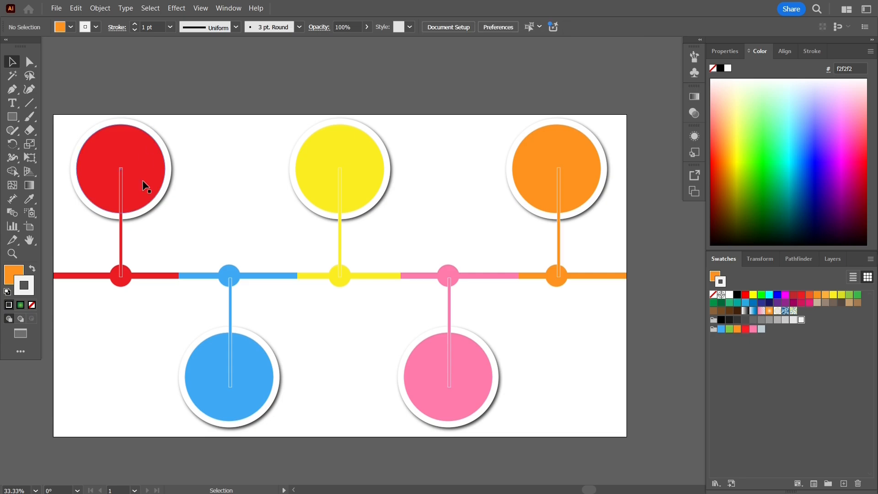
# Remove the stroke from all five vertical connectors.
pyautogui.click(133, 236)
pyautogui.keyDown('shift'); pyautogui.click(340, 241); pyautogui.keyUp('shift')
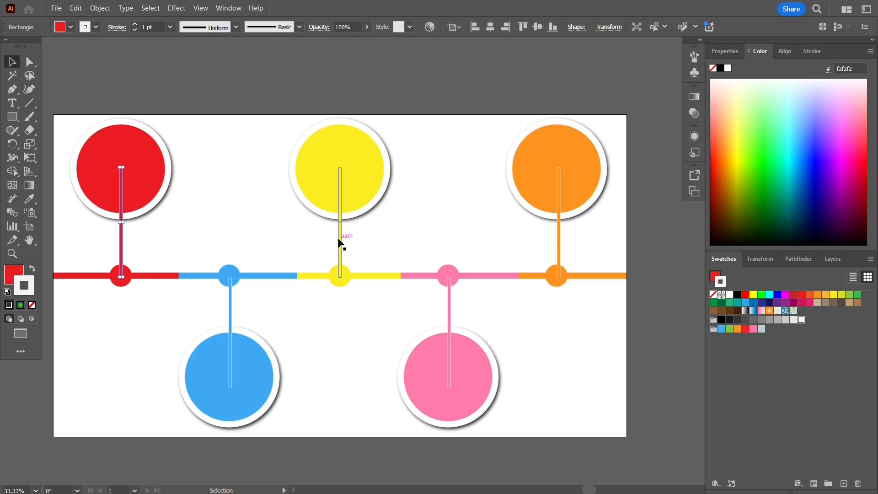
pyautogui.keyDown('shift'); pyautogui.click(557, 238); pyautogui.keyUp('shift')
pyautogui.keyDown('shift'); pyautogui.click(449, 306); pyautogui.keyUp('shift')
pyautogui.keyDown('shift'); pyautogui.click(230, 307); pyautogui.keyUp('shift')
pyautogui.click(31, 305)
pyautogui.click(332, 92)
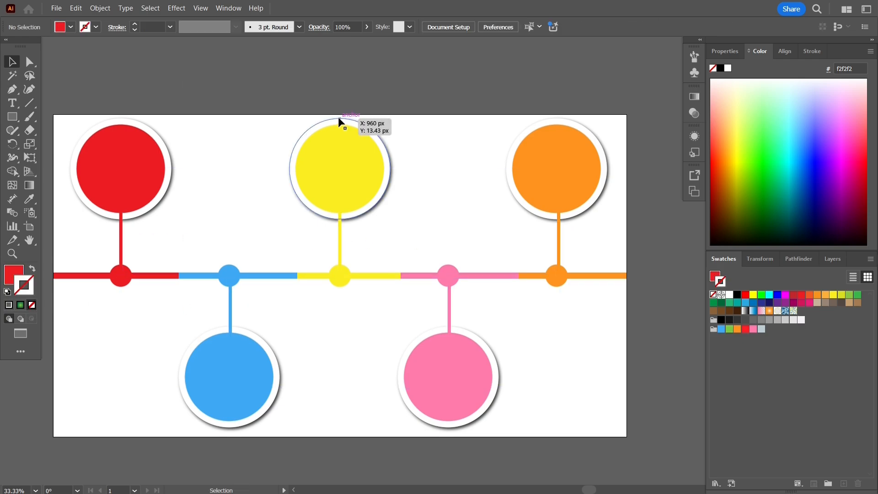
# Align each connector horizontally with the centre of its matching dot.
pyautogui.click(124, 286)
pyautogui.hotkey('shift', 'F7')
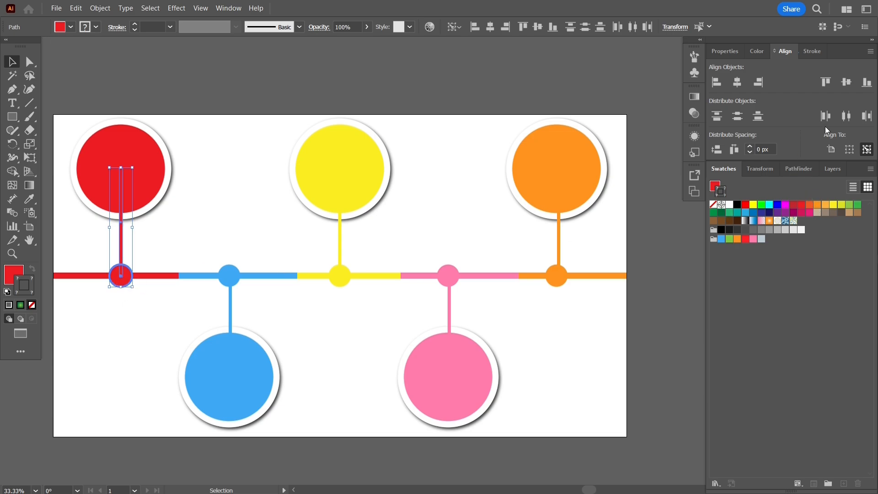
pyautogui.click(230, 380)
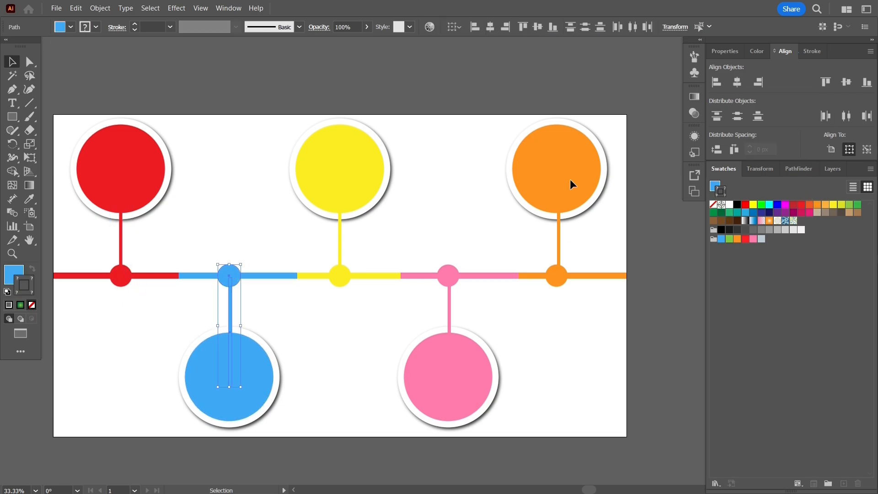
pyautogui.click(340, 275)
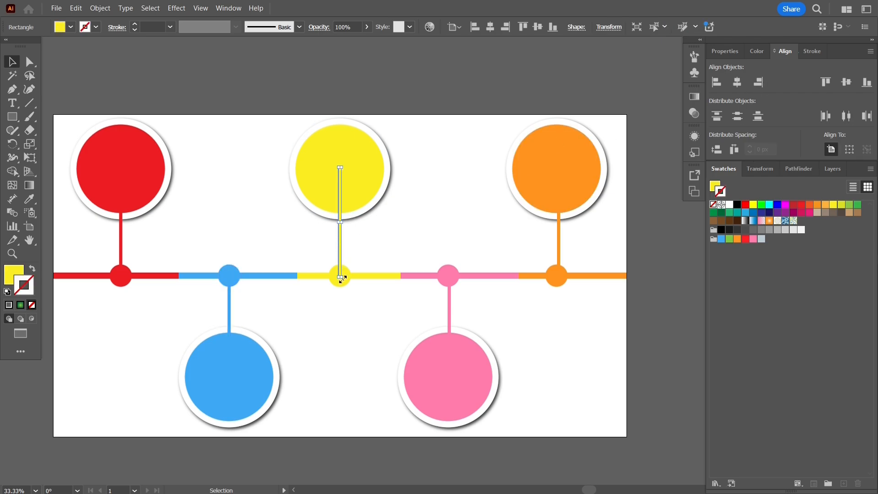
pyautogui.click(448, 307)
pyautogui.click(867, 149)
pyautogui.keyDown('shift'); pyautogui.click(559, 242); pyautogui.keyUp('shift')
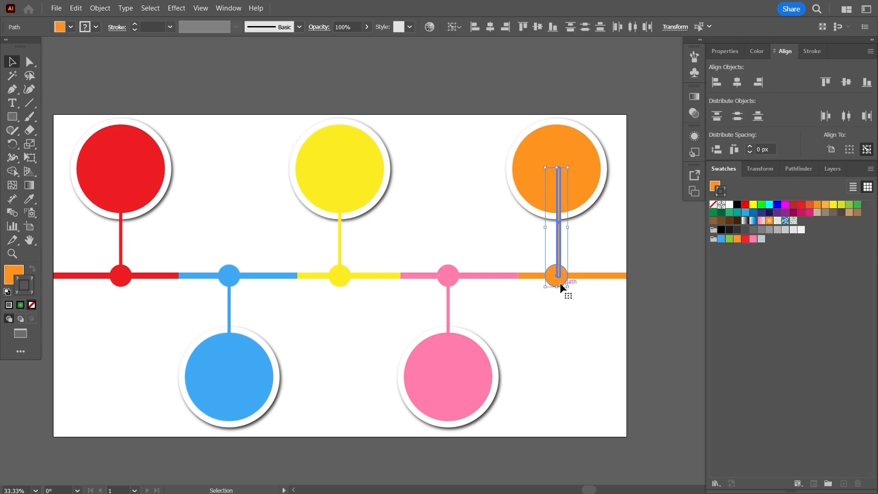
pyautogui.click(555, 352)
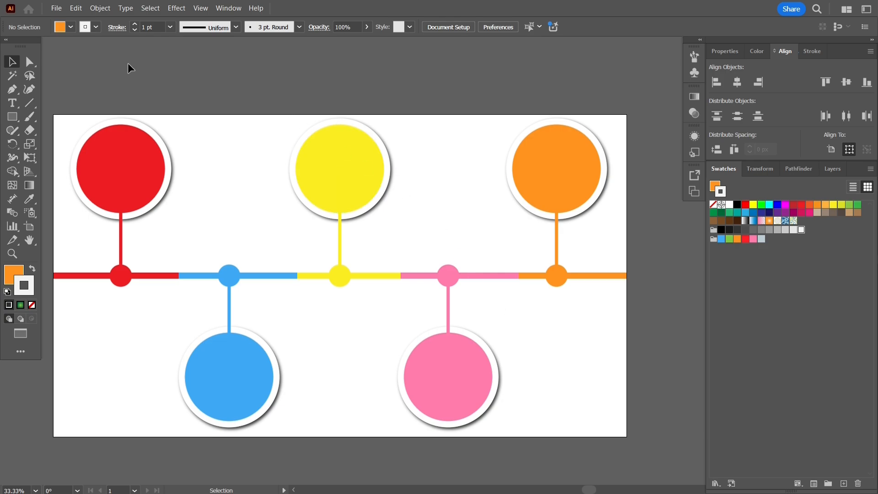
# Add the point text "Step 1" in the empty area above the artboard.
pyautogui.click(12, 103)
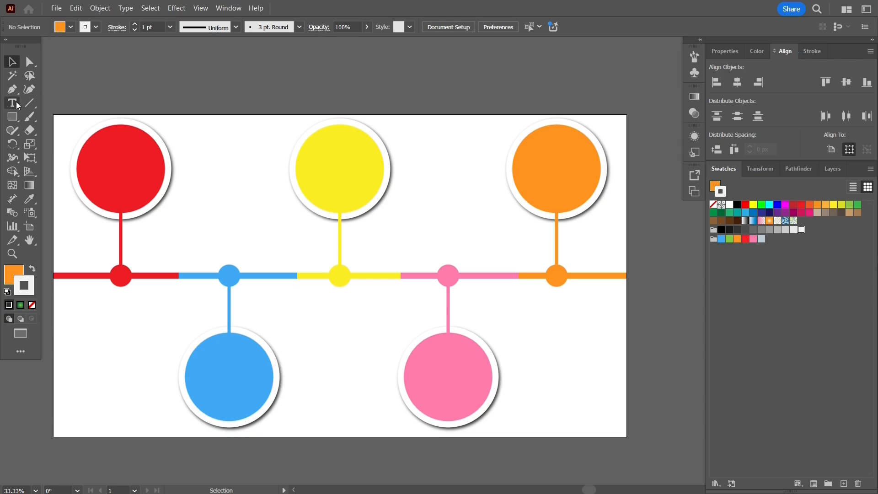
pyautogui.click(204, 73)
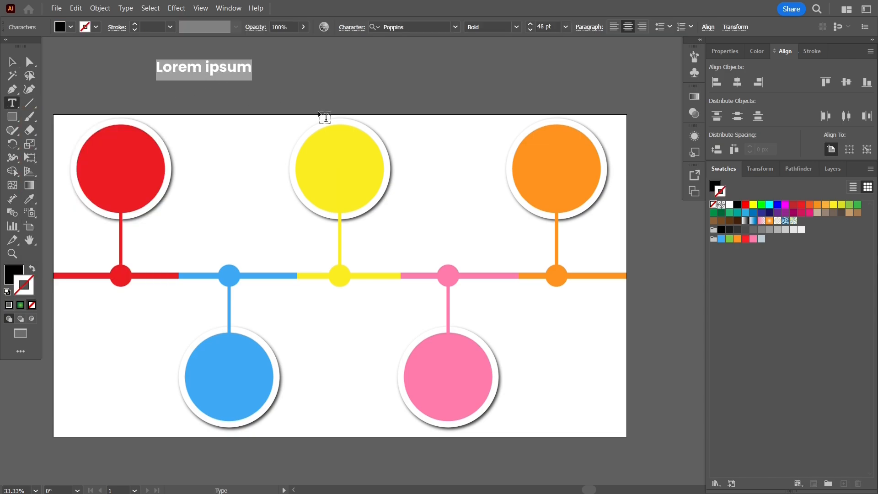
pyautogui.write('Ste')
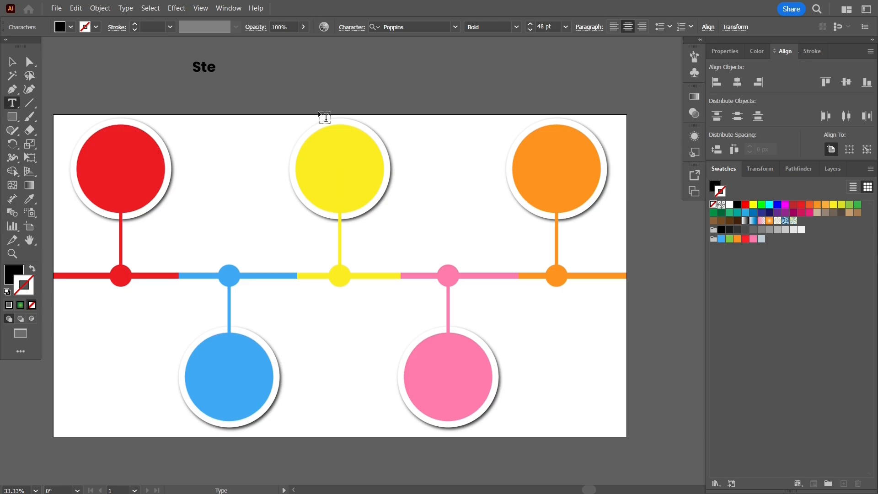
pyautogui.write('p 1')
# Give the "Step 1" text a white fill and no stroke.
pyautogui.hotkey('shift', 'Left')
pyautogui.hotkey('shift', 'Left')
pyautogui.hotkey('shift', 'Left')
pyautogui.hotkey('shift', 'Left')
pyautogui.hotkey('shift', 'Left')
pyautogui.hotkey('shift', 'Left')
pyautogui.click(729, 205)
pyautogui.click(13, 270)
pyautogui.click(727, 72)
pyautogui.click(30, 288)
pyautogui.click(713, 69)
pyautogui.click(12, 62)
pyautogui.click(256, 77)
# Set the "Step 1" text size to 60 pt and place it in the upper part of the red circle.
pyautogui.click(221, 72)
pyautogui.click(566, 27)
pyautogui.click(581, 203)
pyautogui.moveTo(212, 75); pyautogui.dragTo(306, 147)
pyautogui.hotkey('ctrl', 'z')
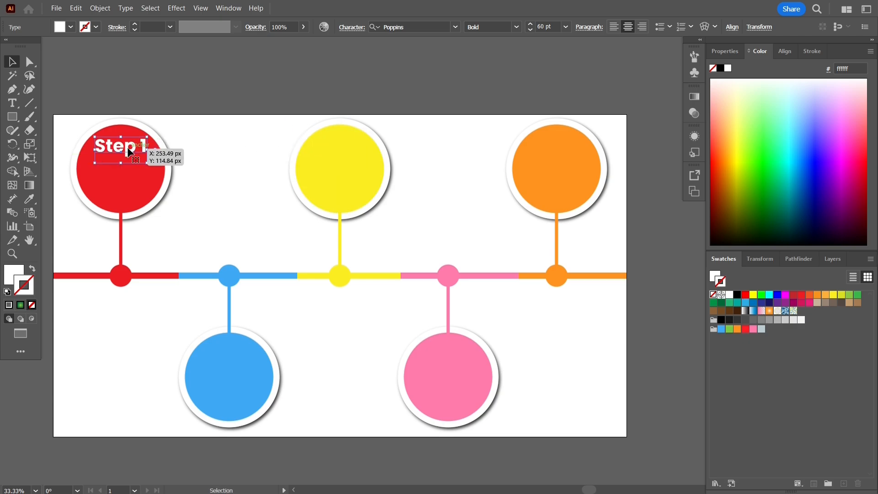
# Duplicate the "Step 1" label onto the yellow, orange, blue and pink circles at the matching position.
pyautogui.moveTo(127, 149); pyautogui.dragTo(564, 149)
pyautogui.hotkey('ctrl', 'z')
pyautogui.moveTo(347, 152); pyautogui.dragTo(564, 152)
pyautogui.moveTo(134, 153); pyautogui.dragTo(244, 362)
pyautogui.moveTo(243, 362); pyautogui.dragTo(461, 362)
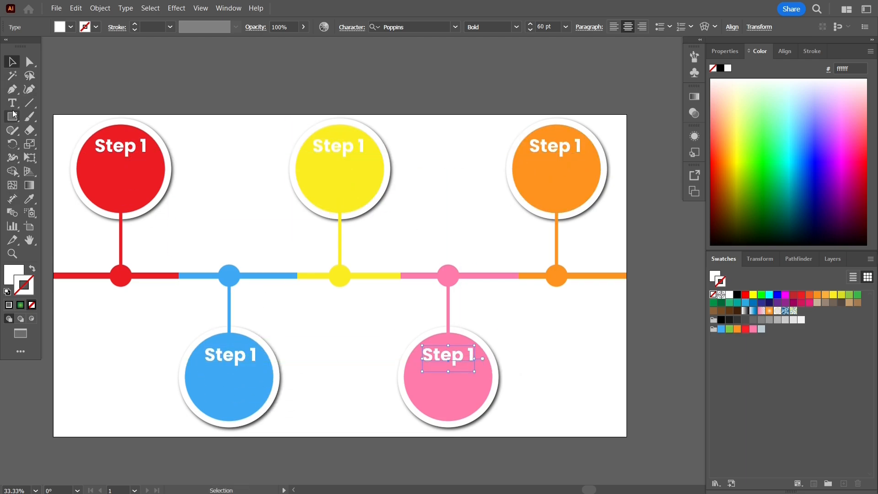
# Renumber the copied labels as Step 2 on blue, Step 3 on yellow, Step 4 on pink and Step 5 on orange.
pyautogui.click(12, 103)
pyautogui.click(254, 357)
pyautogui.press('BackSpace')
pyautogui.write('2')
pyautogui.click(362, 144)
pyautogui.press('BackSpace')
pyautogui.write('3')
pyautogui.click(475, 357)
pyautogui.press('BackSpace')
pyautogui.write('4')
pyautogui.click(582, 145)
pyautogui.press('BackSpace')
pyautogui.write('5')
pyautogui.press('Escape')
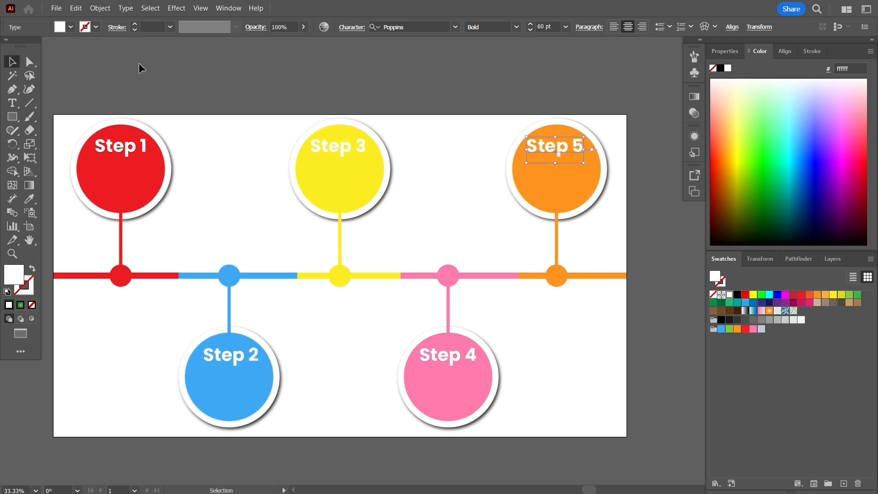
pyautogui.click(139, 64)
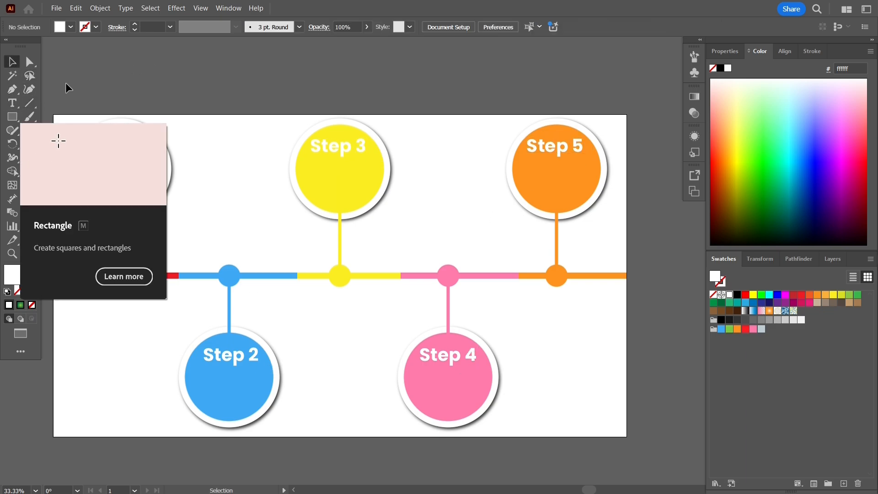
# Add the point text "as" above the artboard and select its characters.
pyautogui.click(12, 103)
pyautogui.click(150, 71)
pyautogui.write('as')
pyautogui.hotkey('shift', 'Left')
pyautogui.hotkey('shift', 'Left')
# Set the "as" text to the Myriad Pro font at 18 pt.
pyautogui.click(565, 26)
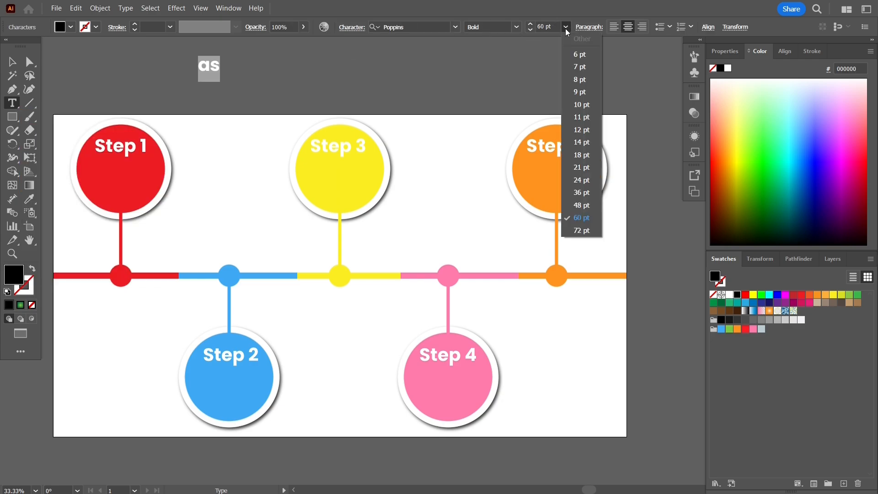
pyautogui.click(587, 143)
pyautogui.click(456, 27)
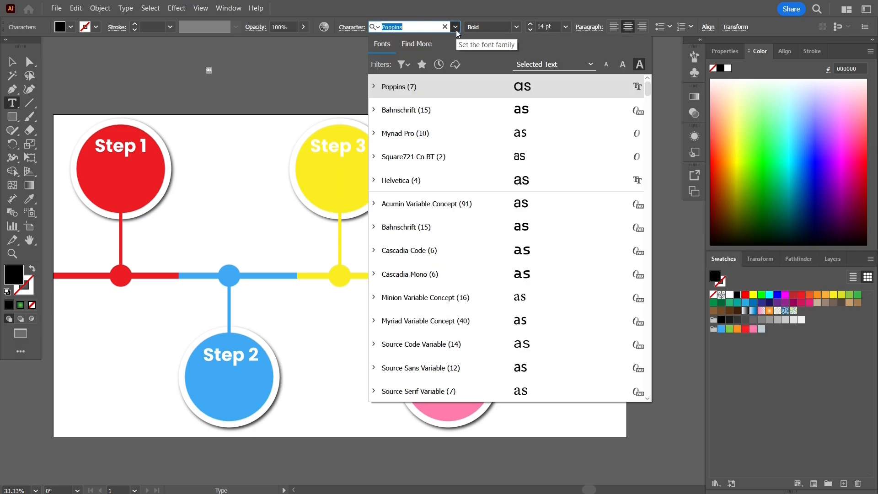
pyautogui.click(425, 133)
pyautogui.click(565, 27)
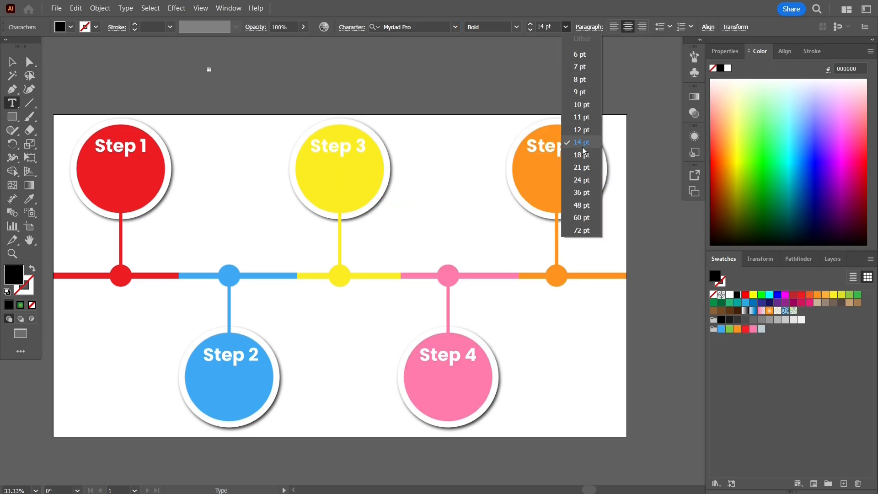
pyautogui.click(586, 152)
pyautogui.click(14, 62)
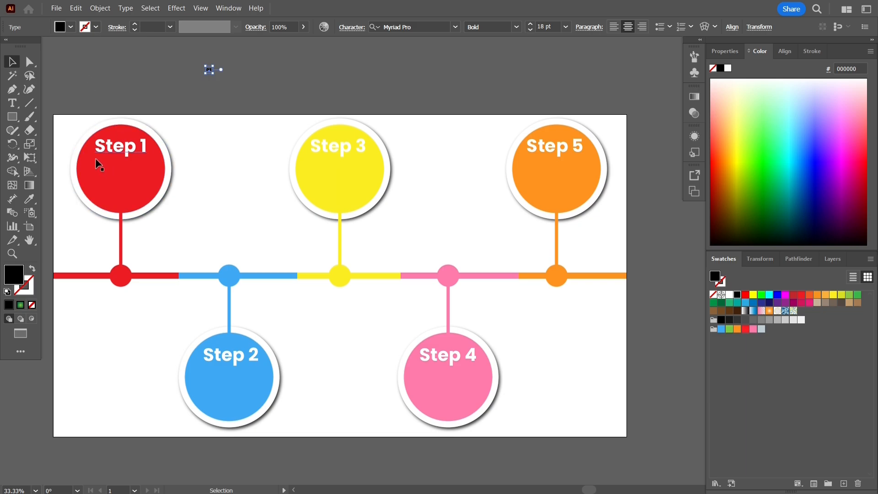
# Add a white Lorem ipsum placeholder text box below "Step 1" inside the red circle.
pyautogui.click(12, 104)
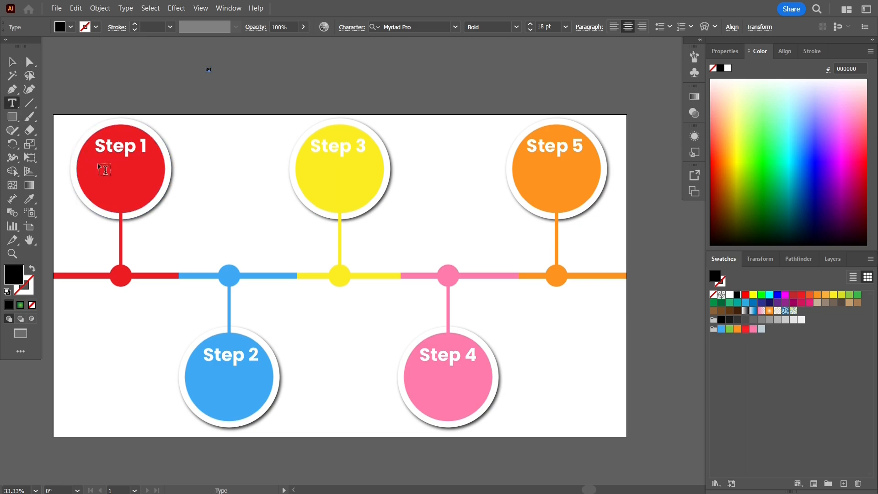
pyautogui.moveTo(98, 163); pyautogui.dragTo(147, 196)
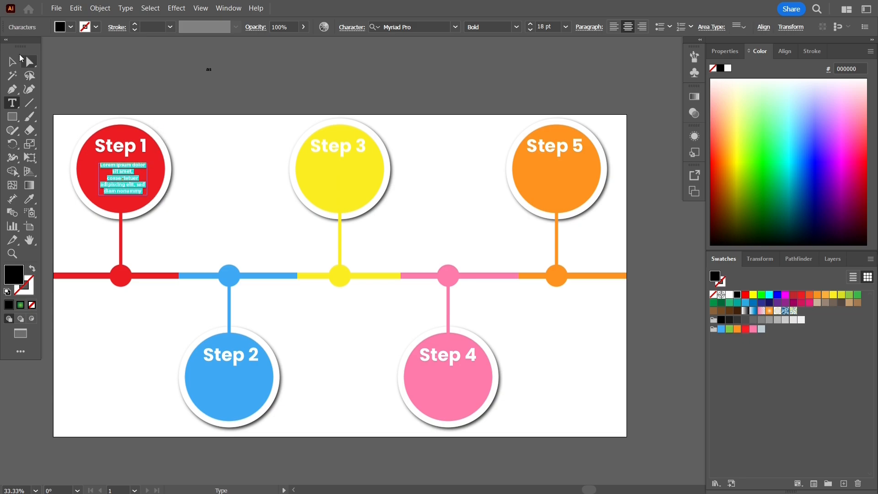
pyautogui.click(10, 63)
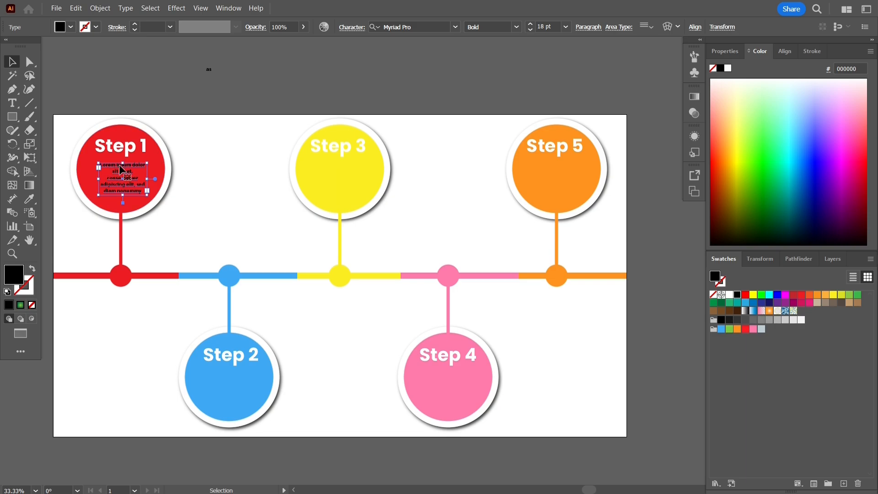
pyautogui.click(728, 68)
pyautogui.click(123, 71)
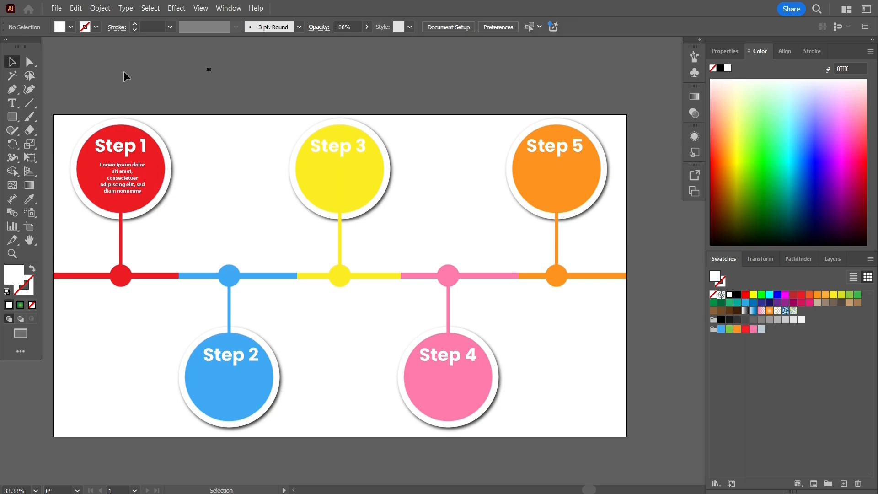
# Reduce the red circle's placeholder text to 12 pt and delete that text box.
pyautogui.click(123, 187)
pyautogui.click(565, 27)
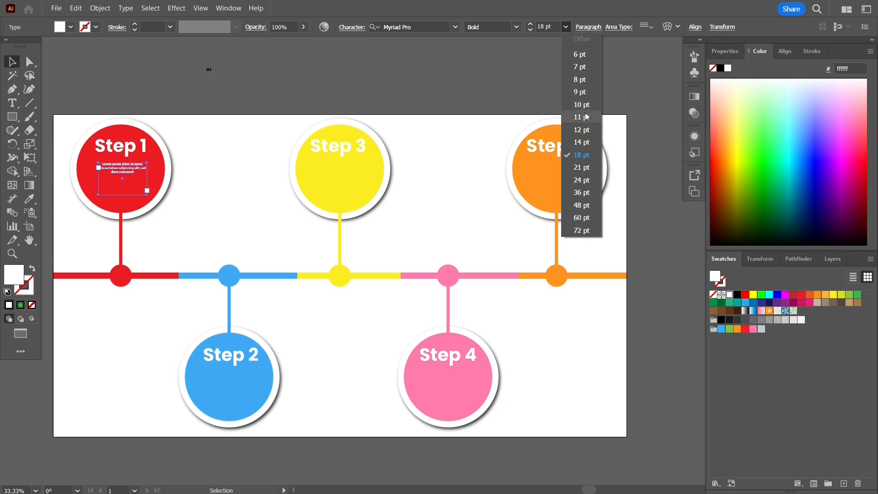
pyautogui.click(582, 167)
pyautogui.click(229, 160)
pyautogui.click(132, 172)
pyautogui.press('Delete')
# Place a new white Lorem ipsum text box below "Step 1" in the red circle and delete the "as" text above the artboard.
pyautogui.click(13, 103)
pyautogui.moveTo(98, 166)
pyautogui.mouseDown()
pyautogui.moveTo(140, 202)
pyautogui.moveTo(150, 199)
pyautogui.mouseUp()
pyautogui.press('Escape')
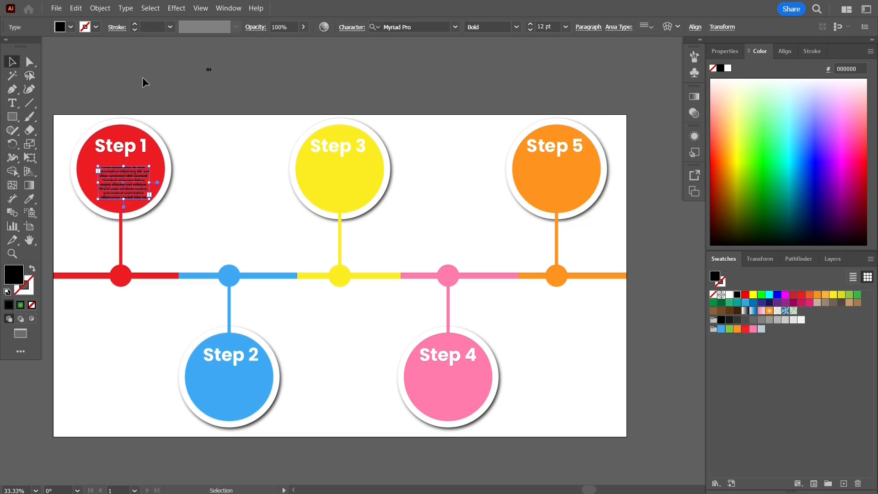
pyautogui.click(728, 68)
pyautogui.moveTo(187, 54); pyautogui.dragTo(222, 70)
pyautogui.press('Delete')
# Duplicate the red circle's placeholder paragraph onto the orange, yellow, blue and pink circles, below their step labels.
pyautogui.moveTo(129, 178); pyautogui.dragTo(571, 180)
pyautogui.keyDown('shift'); pyautogui.click(136, 178); pyautogui.keyUp('shift')
pyautogui.moveTo(338, 190); pyautogui.dragTo(226, 396)
pyautogui.moveTo(225, 393); pyautogui.dragTo(445, 389)
pyautogui.click(405, 95)
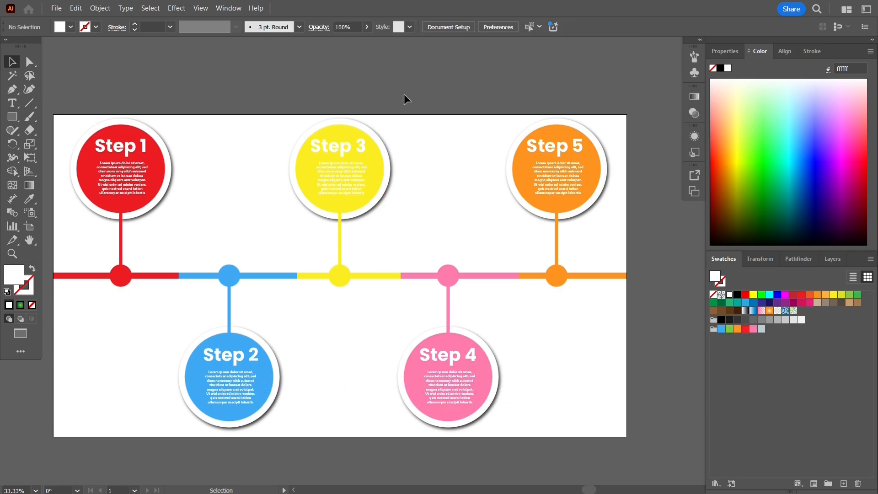